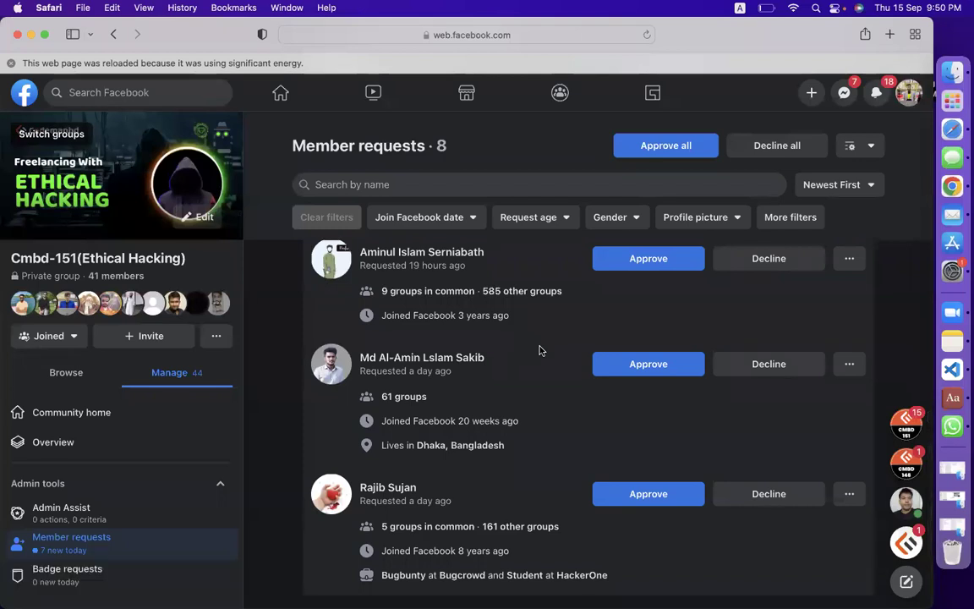
Approve the group member request submitted 19 hours ago and review the remaining pending requests.
{"action": "left_click", "coordinate": [631, 257]}
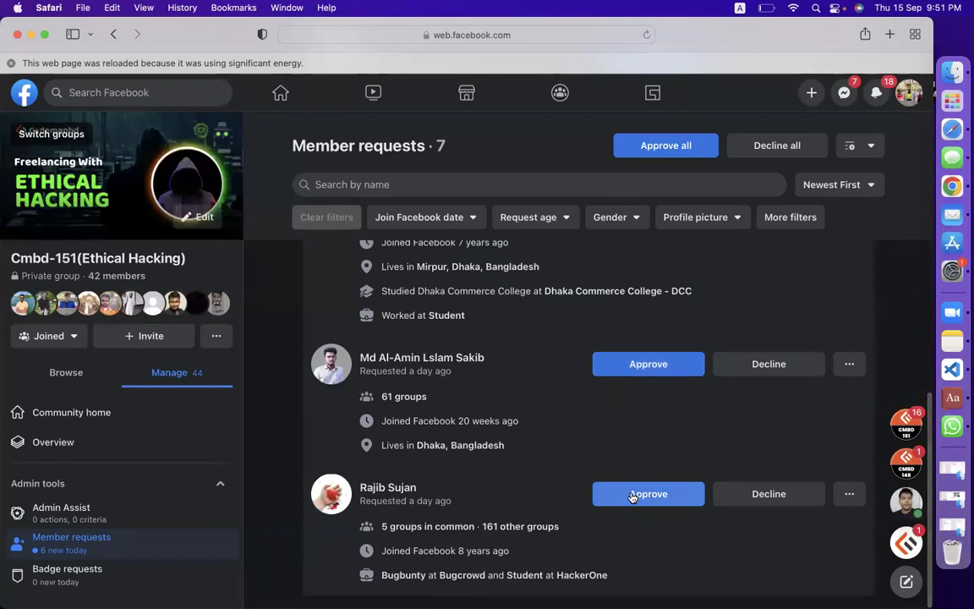
{"action": "scroll", "coordinate": [514, 389], "scroll_direction": "up", "scroll_amount": 15}
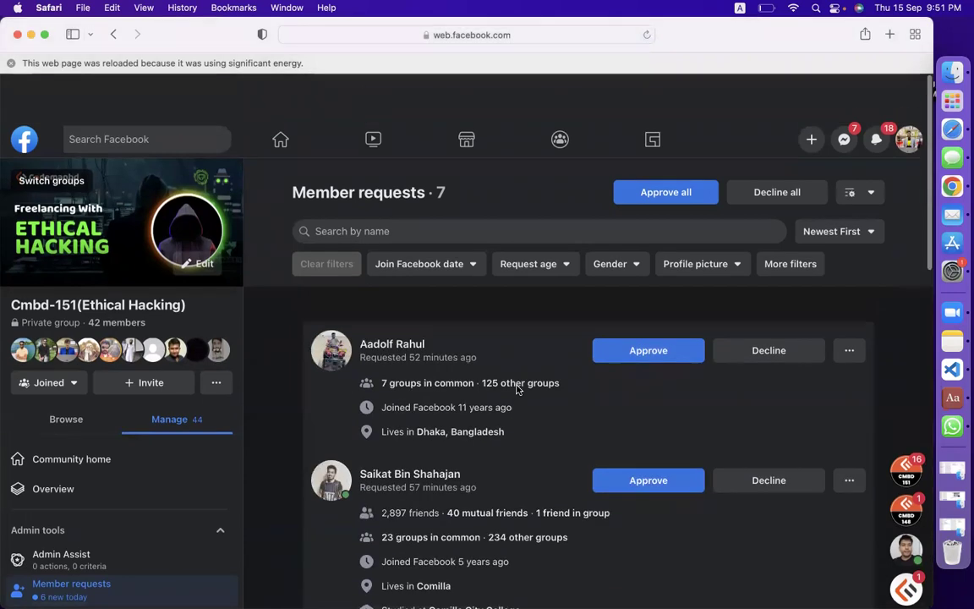
{"action": "scroll", "coordinate": [517, 389], "scroll_direction": "down", "scroll_amount": 5}
{"action": "scroll", "coordinate": [516, 389], "scroll_direction": "up", "scroll_amount": 5}
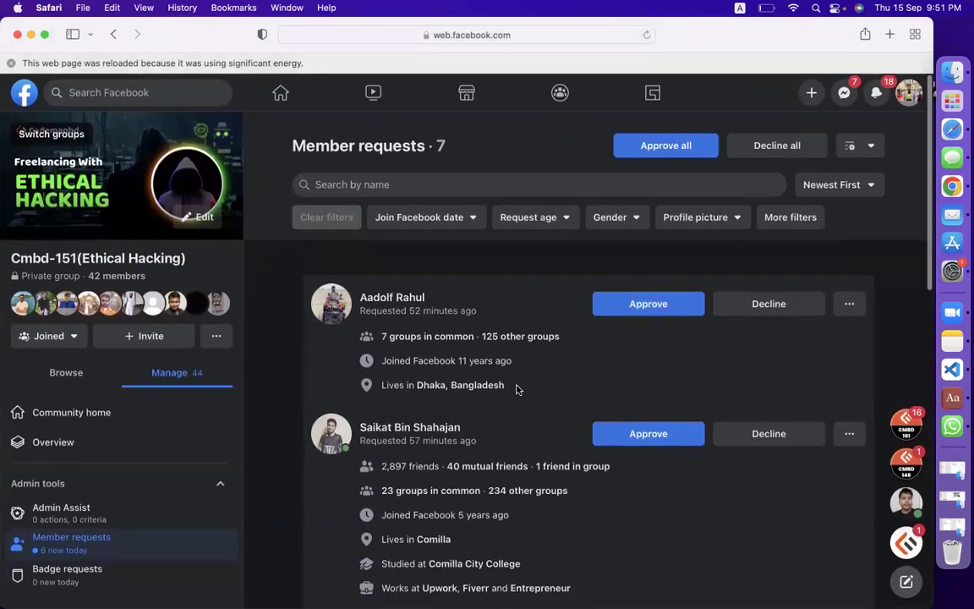
{"action": "scroll", "coordinate": [518, 389], "scroll_direction": "down", "scroll_amount": 10}
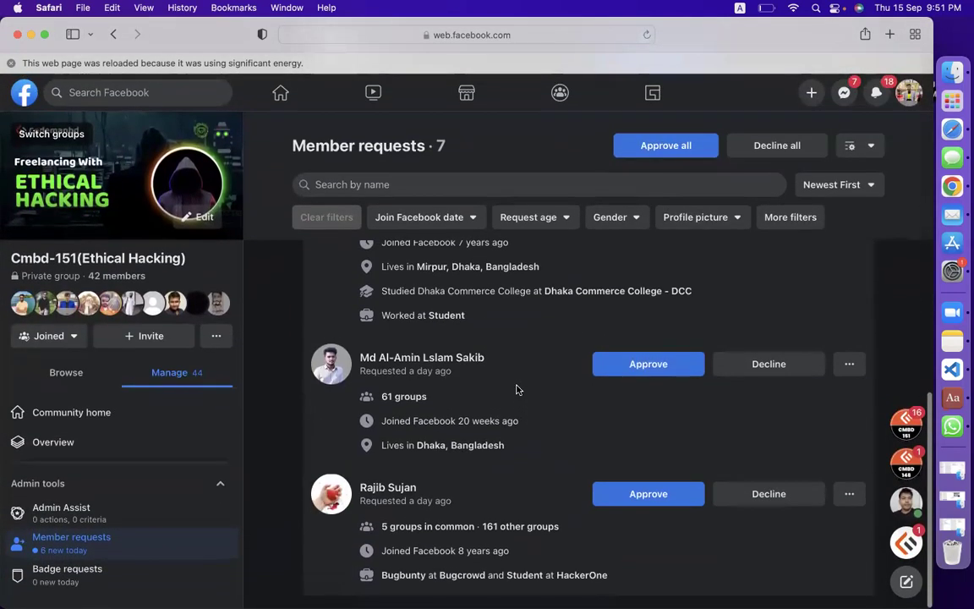
{"action": "scroll", "coordinate": [509, 352], "scroll_direction": "up", "scroll_amount": 10}
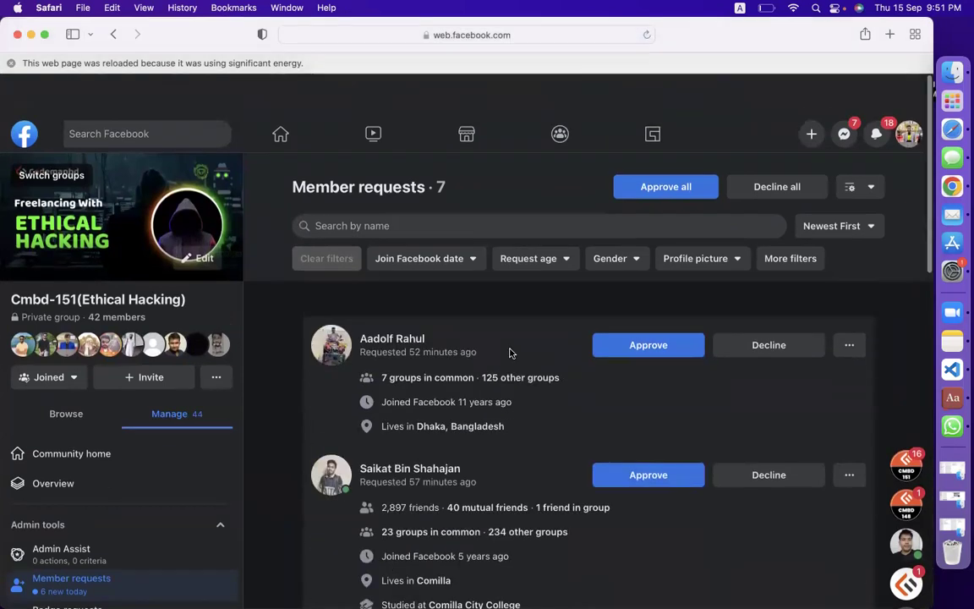
Open your own Facebook profile from the home feed, copy its web address and look over the profile's intro and pinned post.
{"action": "left_click", "coordinate": [280, 100]}
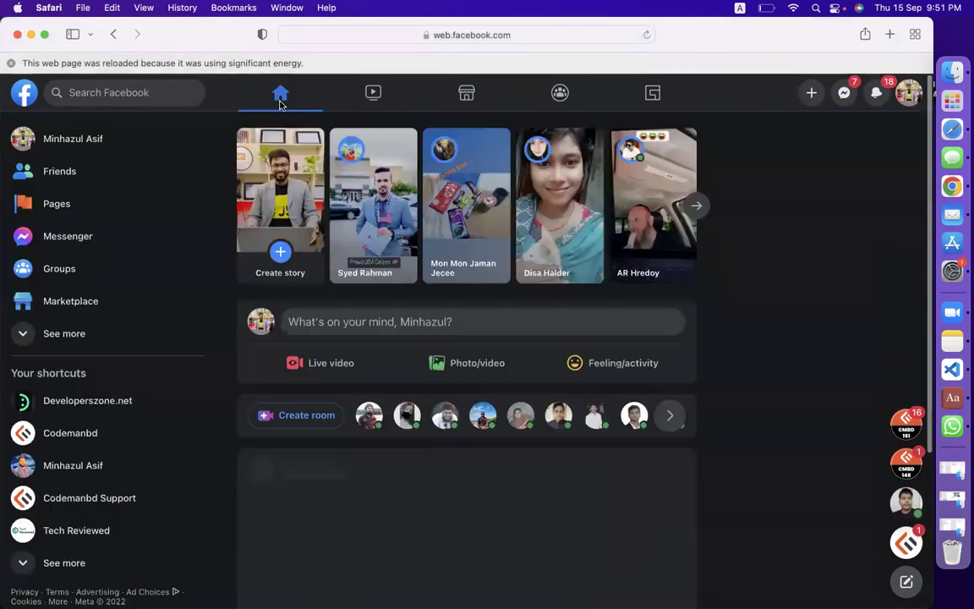
{"action": "left_click", "coordinate": [555, 37]}
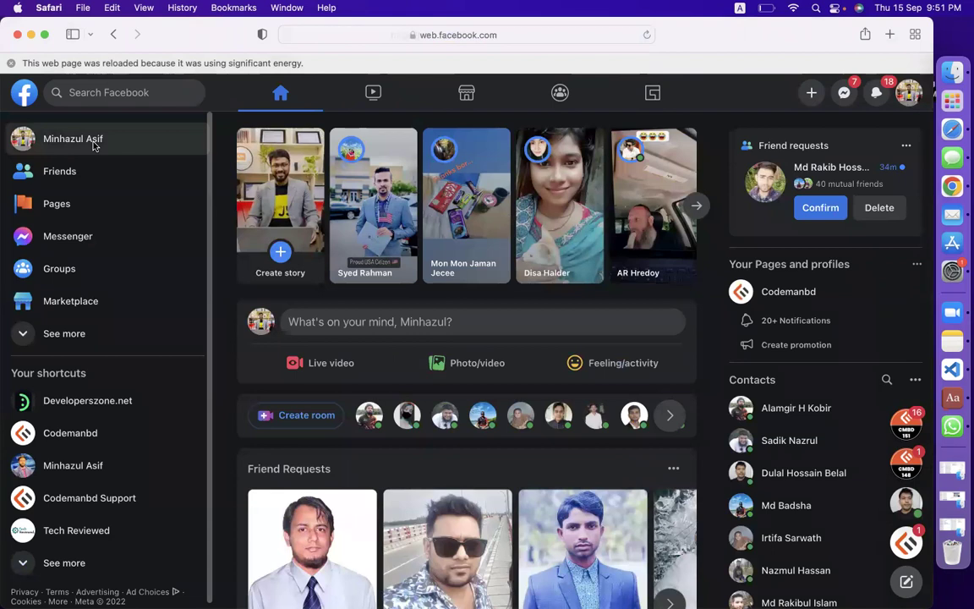
{"action": "left_click", "coordinate": [76, 138]}
{"action": "left_click", "coordinate": [516, 37]}
{"action": "key", "text": "super+c"}
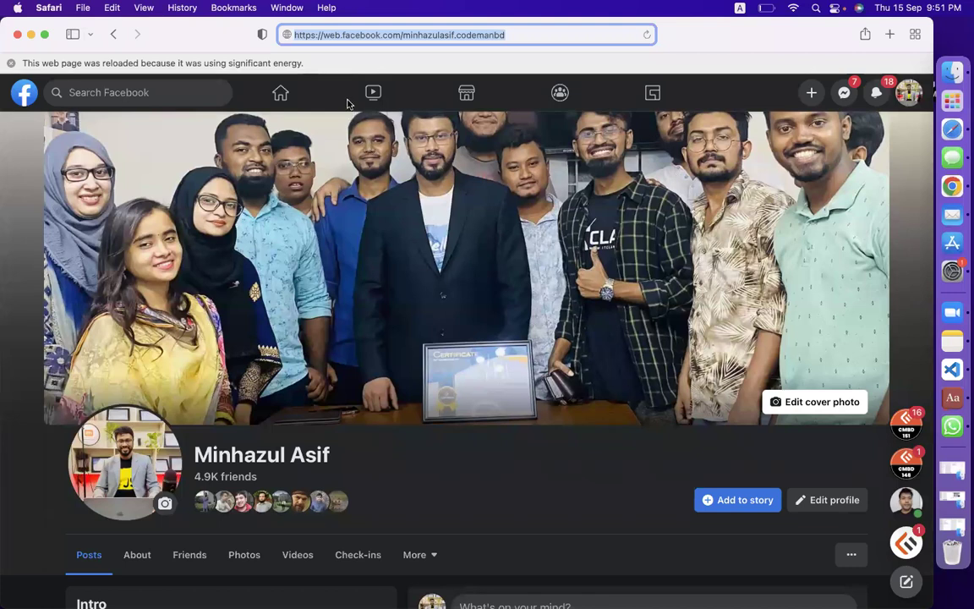
{"action": "scroll", "coordinate": [452, 444], "scroll_direction": "down", "scroll_amount": 10}
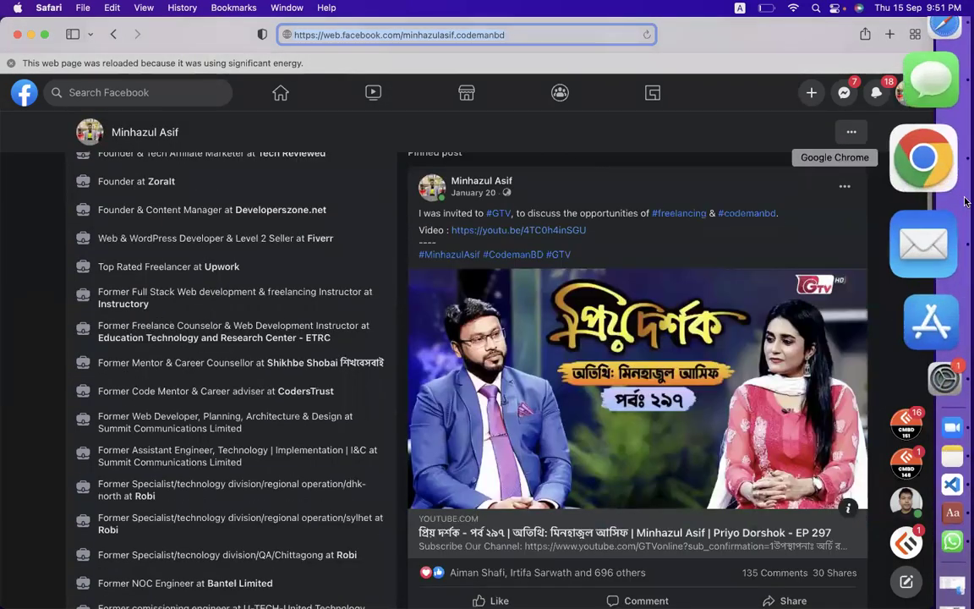
Switch to Chrome and open the classwork of the CMBD-140(WordPress & eCommerce) class in Google Classroom.
{"action": "left_click", "coordinate": [958, 184]}
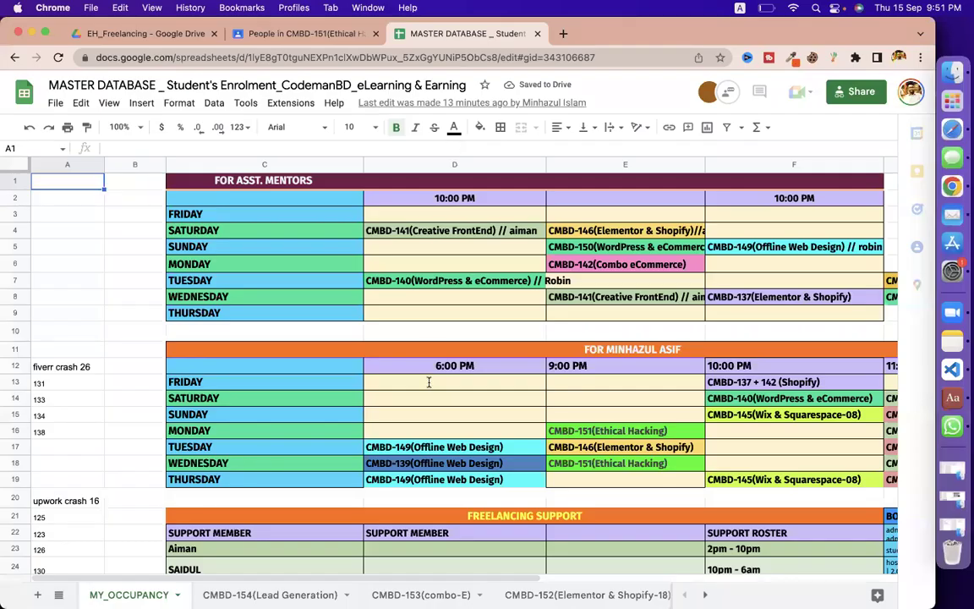
{"action": "left_click", "coordinate": [429, 386]}
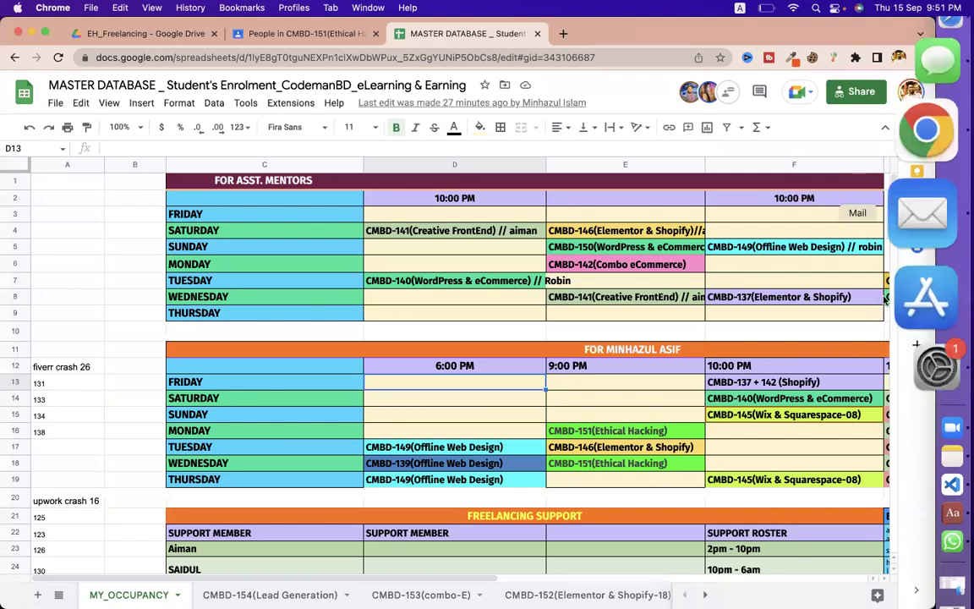
{"action": "left_click", "coordinate": [303, 34]}
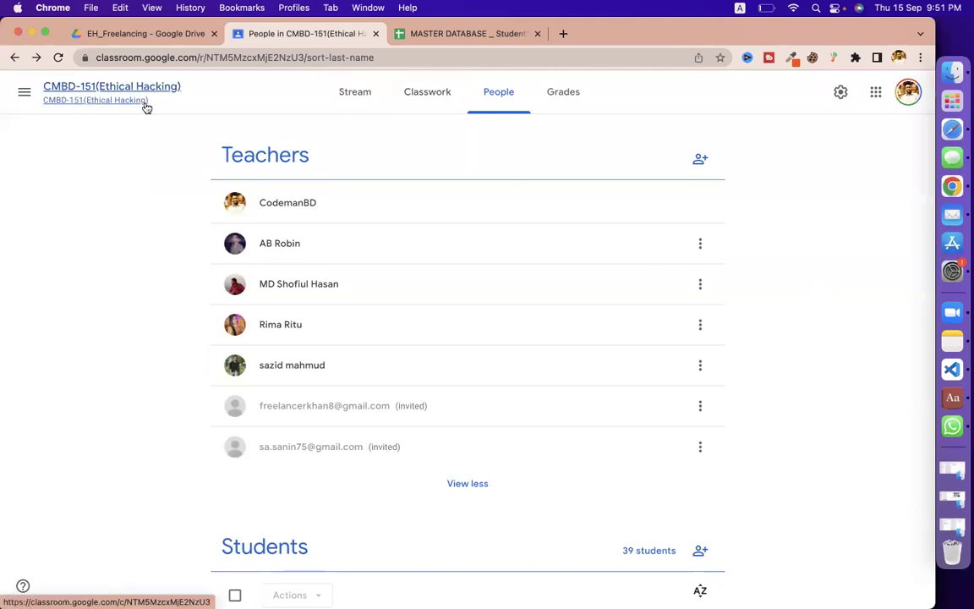
{"action": "left_click", "coordinate": [32, 95]}
{"action": "scroll", "coordinate": [156, 353], "scroll_direction": "down", "scroll_amount": 5}
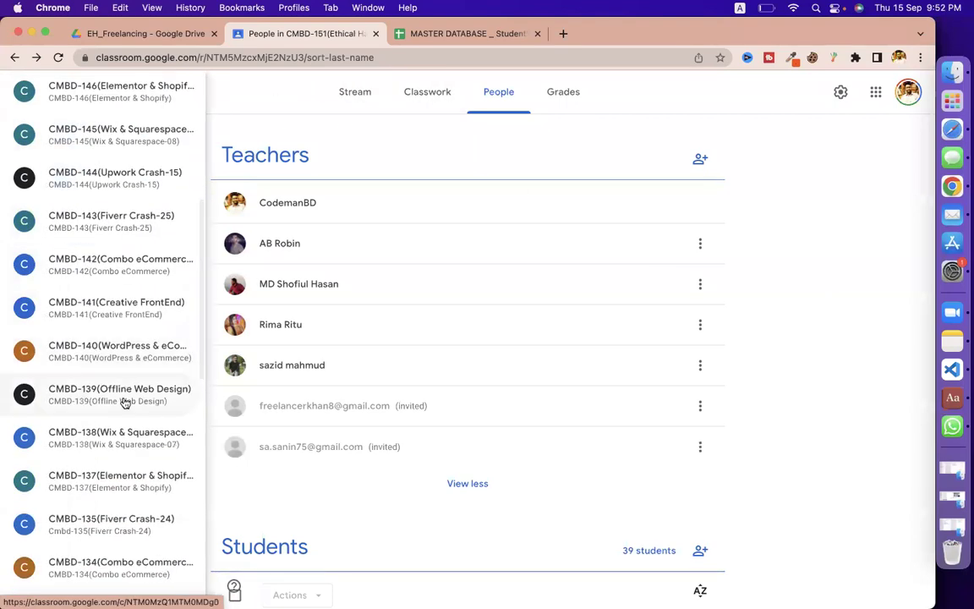
{"action": "left_click", "coordinate": [121, 352]}
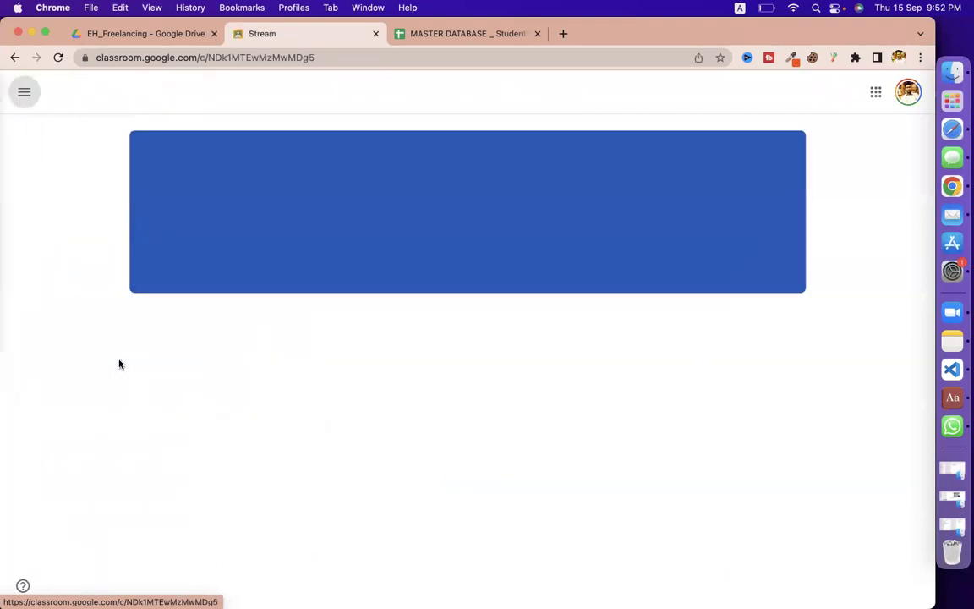
{"action": "left_click", "coordinate": [441, 102]}
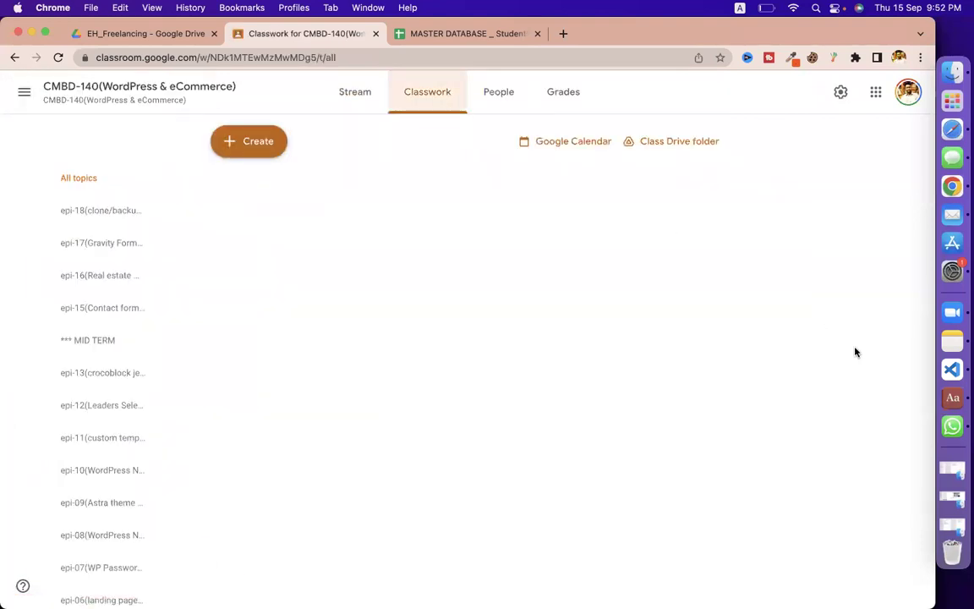
Look through the class's episode topics with their videos, assignments and sheets, down to epi-01(intro & ice breaking).
{"action": "scroll", "coordinate": [841, 334], "scroll_direction": "down", "scroll_amount": 15}
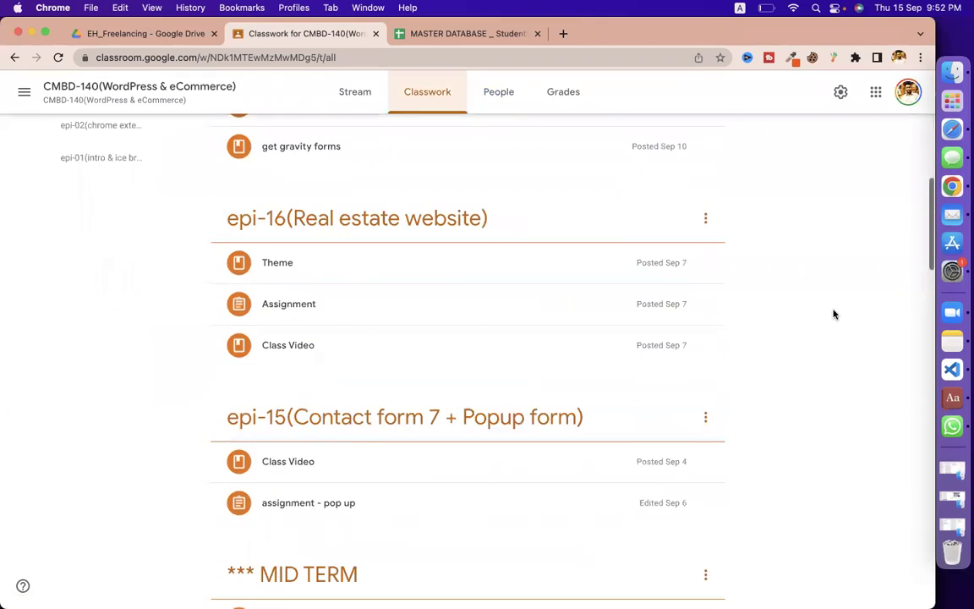
{"action": "scroll", "coordinate": [833, 314], "scroll_direction": "down", "scroll_amount": 5}
{"action": "scroll", "coordinate": [453, 417], "scroll_direction": "up", "scroll_amount": 1}
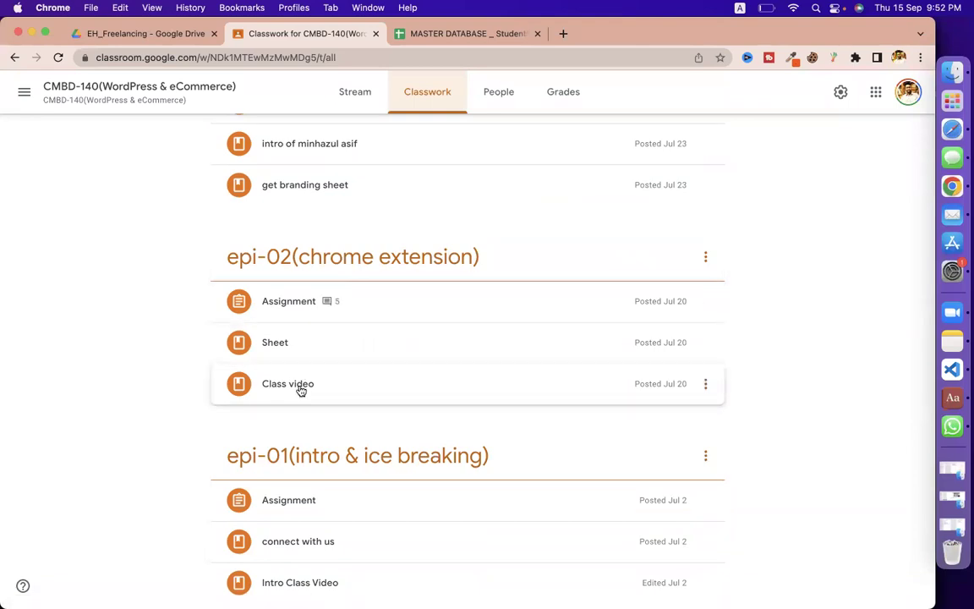
{"action": "scroll", "coordinate": [544, 304], "scroll_direction": "up", "scroll_amount": 15}
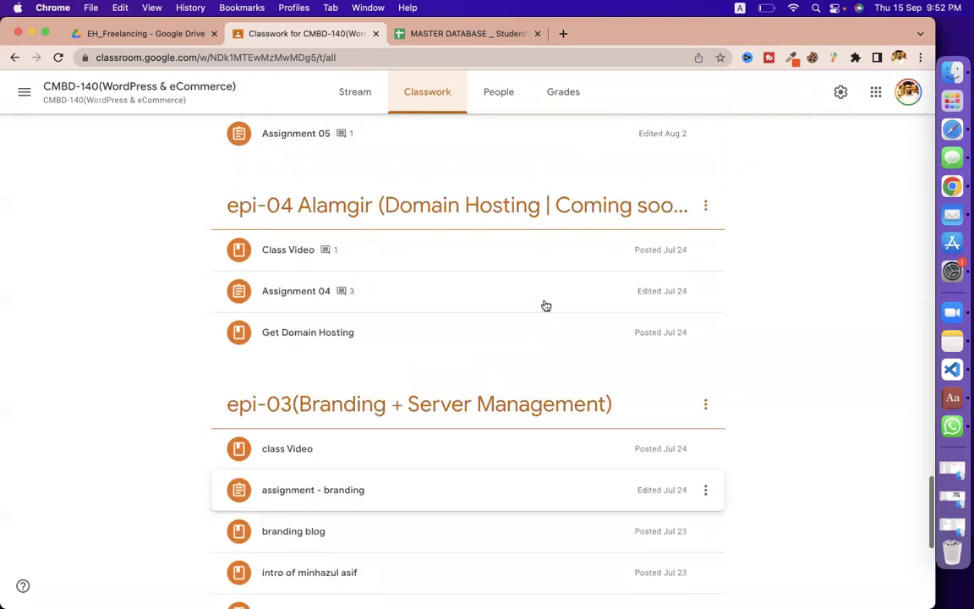
{"action": "scroll", "coordinate": [545, 305], "scroll_direction": "up", "scroll_amount": 20}
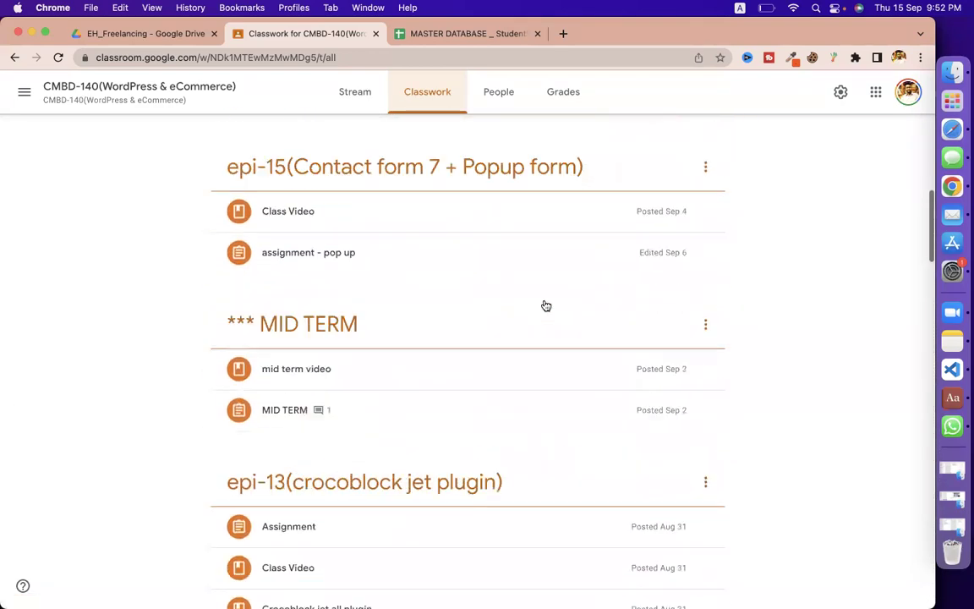
Open the CMBD-151(Ethical Hacking) class and look over its classwork and its lists of teachers and students.
{"action": "left_click", "coordinate": [25, 93]}
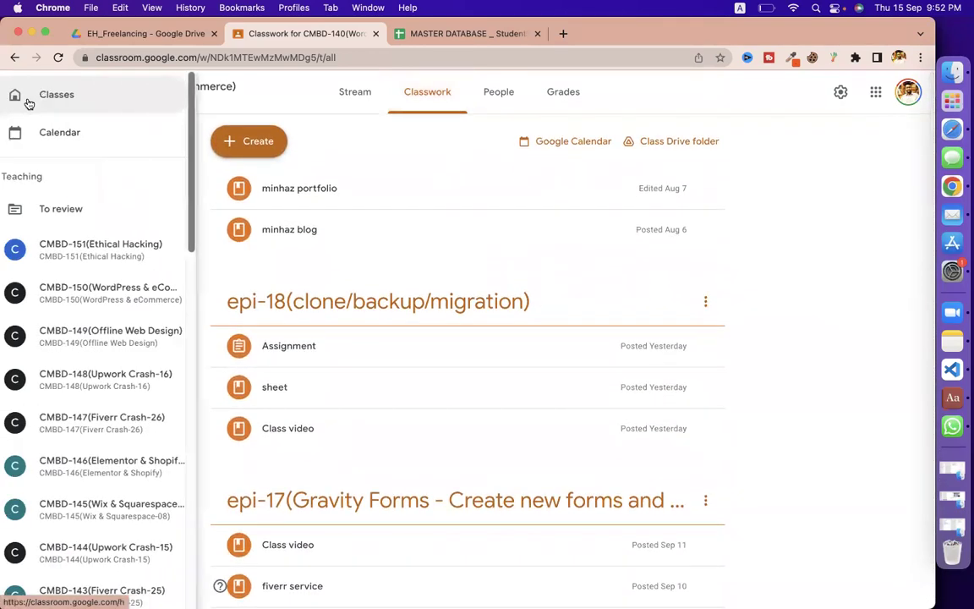
{"action": "left_click", "coordinate": [72, 245]}
{"action": "left_click", "coordinate": [428, 113]}
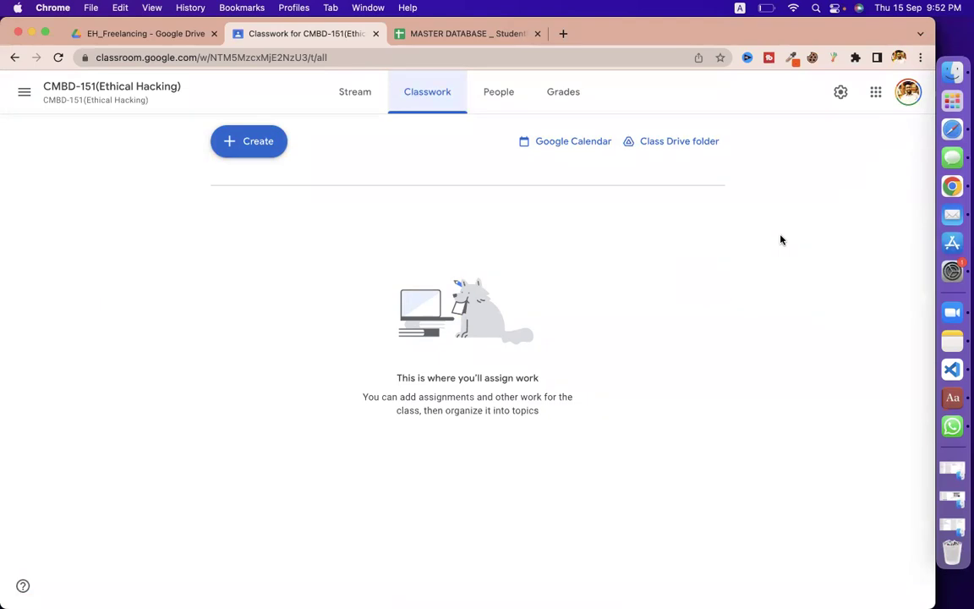
{"action": "left_click", "coordinate": [498, 88]}
{"action": "scroll", "coordinate": [790, 363], "scroll_direction": "down", "scroll_amount": 2}
{"action": "scroll", "coordinate": [790, 362], "scroll_direction": "down", "scroll_amount": 15}
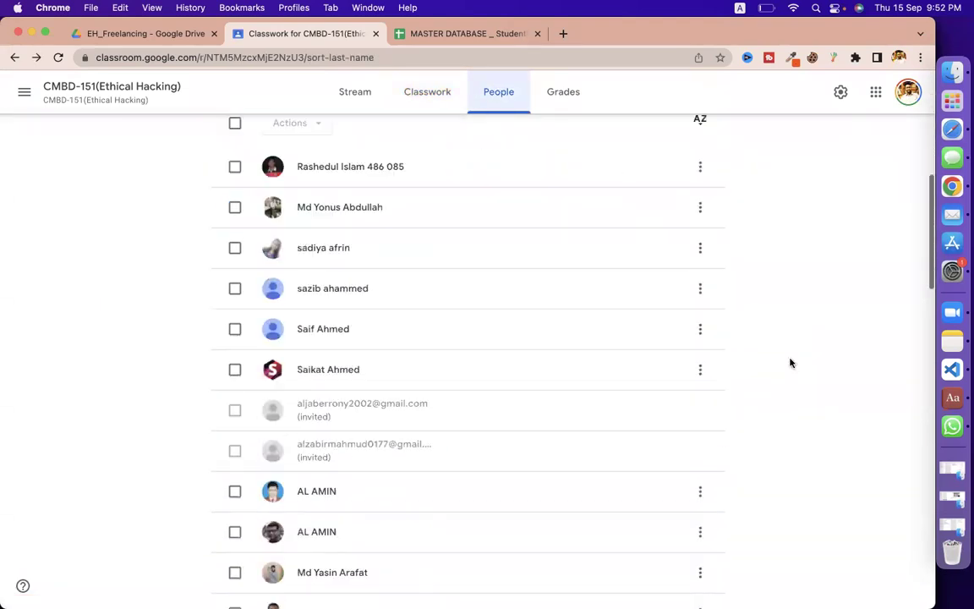
{"action": "scroll", "coordinate": [791, 363], "scroll_direction": "up", "scroll_amount": 20}
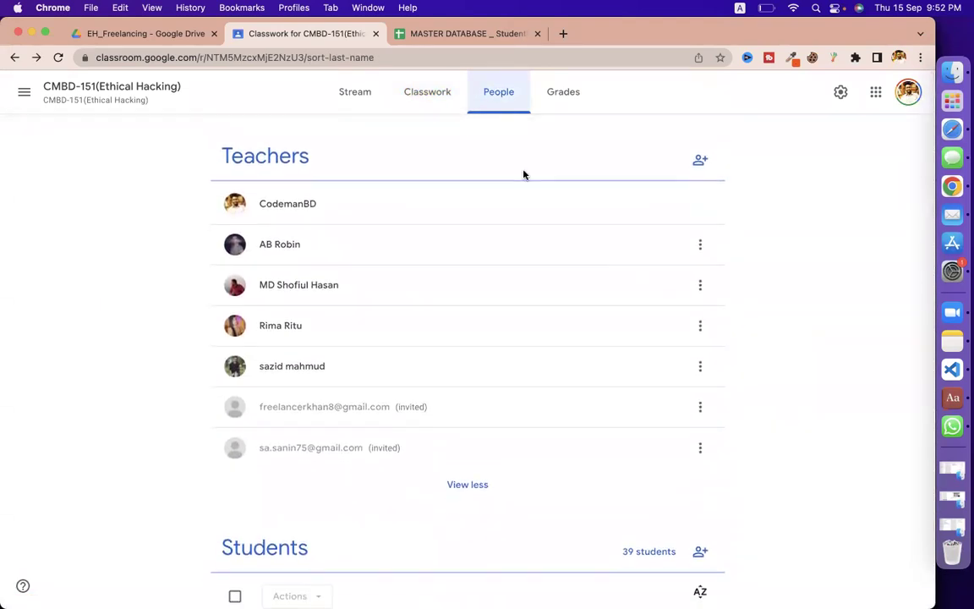
Turn on invite codes in the CMBD-151(Ethical Hacking) class settings and copy the invite link.
{"action": "left_click", "coordinate": [840, 93]}
{"action": "scroll", "coordinate": [575, 380], "scroll_direction": "down", "scroll_amount": 4}
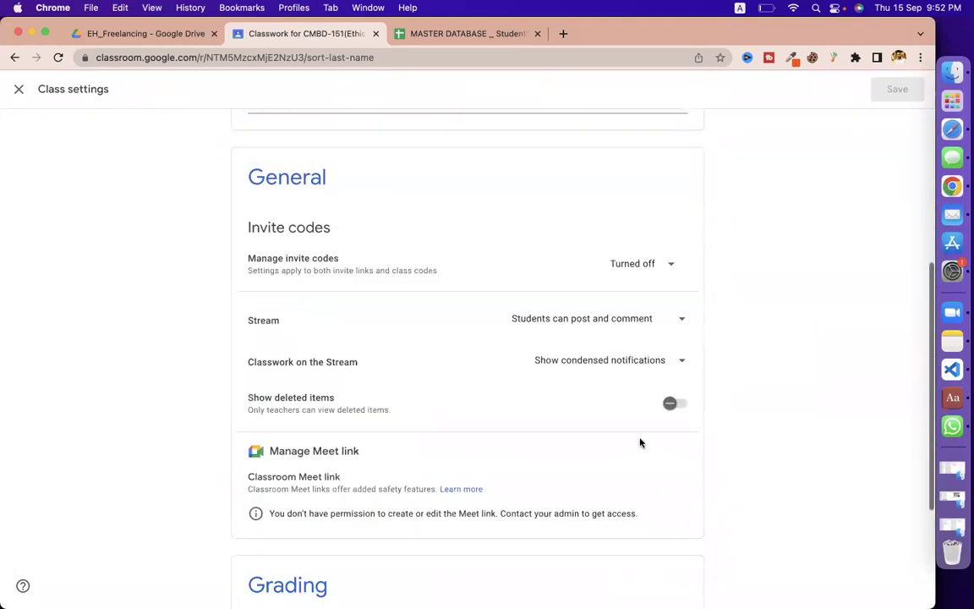
{"action": "left_click", "coordinate": [651, 267]}
{"action": "left_click", "coordinate": [630, 297]}
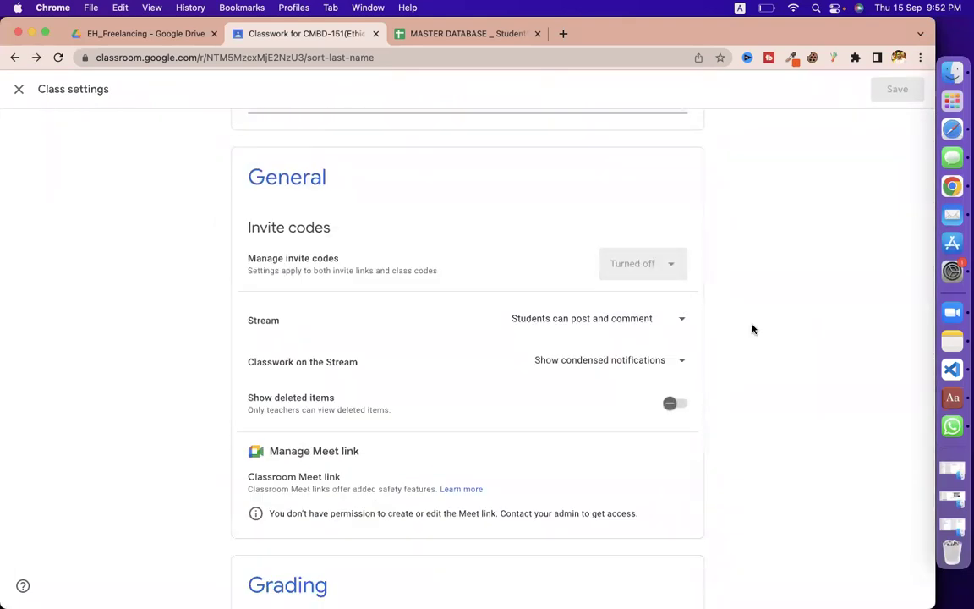
{"action": "scroll", "coordinate": [753, 329], "scroll_direction": "down", "scroll_amount": 1}
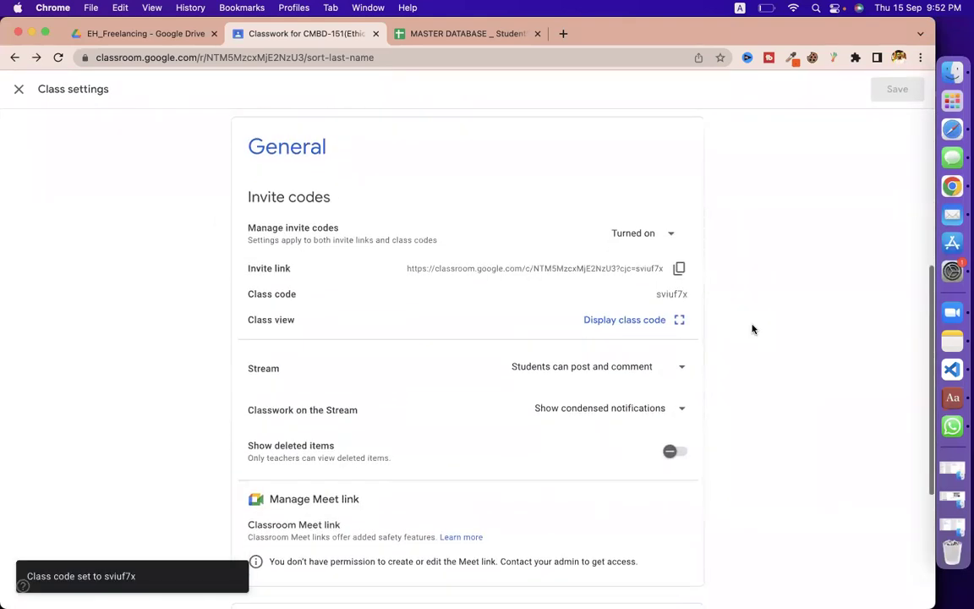
{"action": "left_click", "coordinate": [680, 269]}
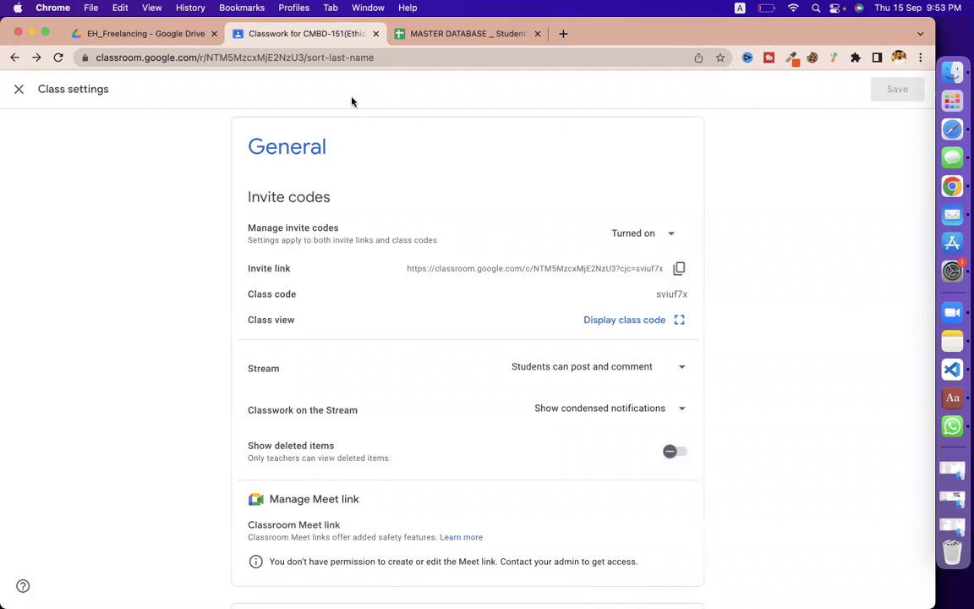
Turn the class's invite codes off again and check the setting.
{"action": "left_click", "coordinate": [664, 241]}
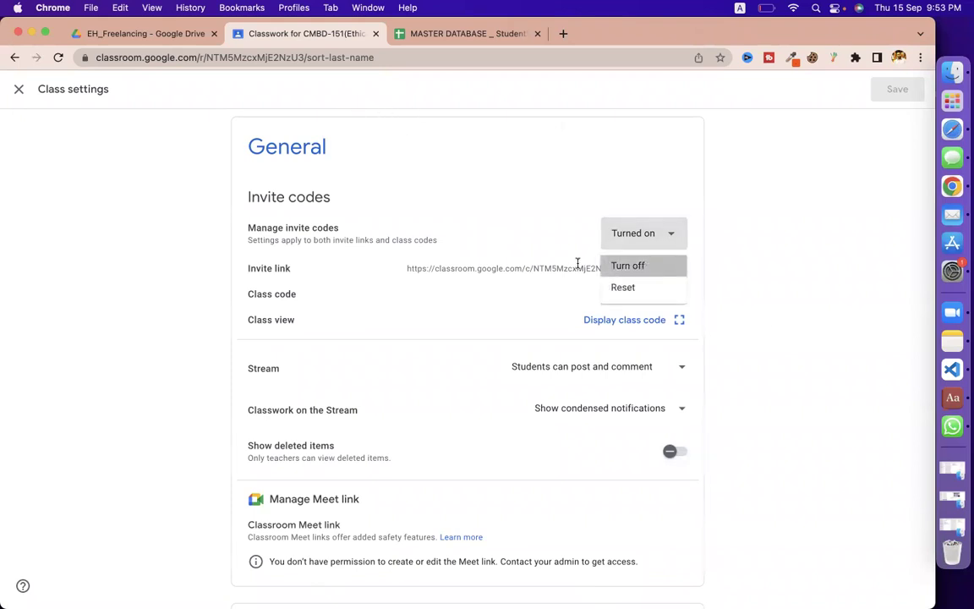
{"action": "scroll", "coordinate": [429, 189], "scroll_direction": "up", "scroll_amount": 4}
{"action": "scroll", "coordinate": [415, 245], "scroll_direction": "down", "scroll_amount": 10}
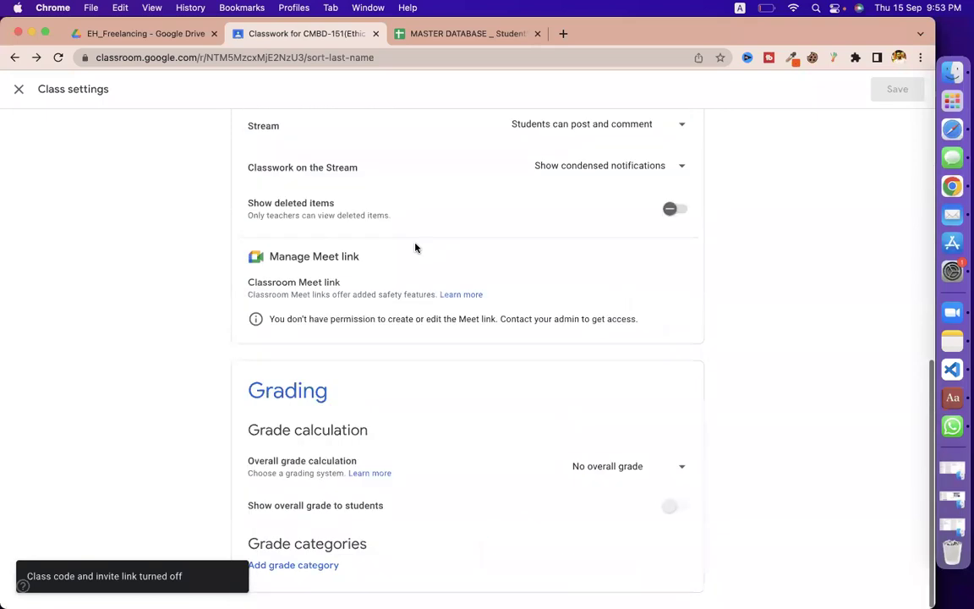
{"action": "scroll", "coordinate": [507, 248], "scroll_direction": "up", "scroll_amount": 4}
{"action": "left_click", "coordinate": [626, 284]}
{"action": "left_click", "coordinate": [728, 304]}
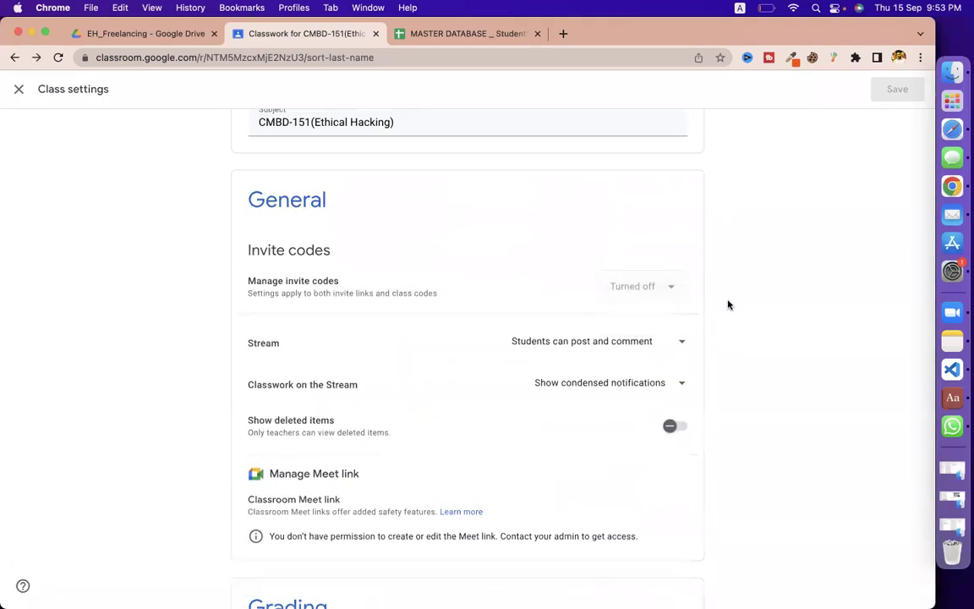
Reload the class's people page and examine the student list for accounts still marked as invited.
{"action": "left_click", "coordinate": [59, 57]}
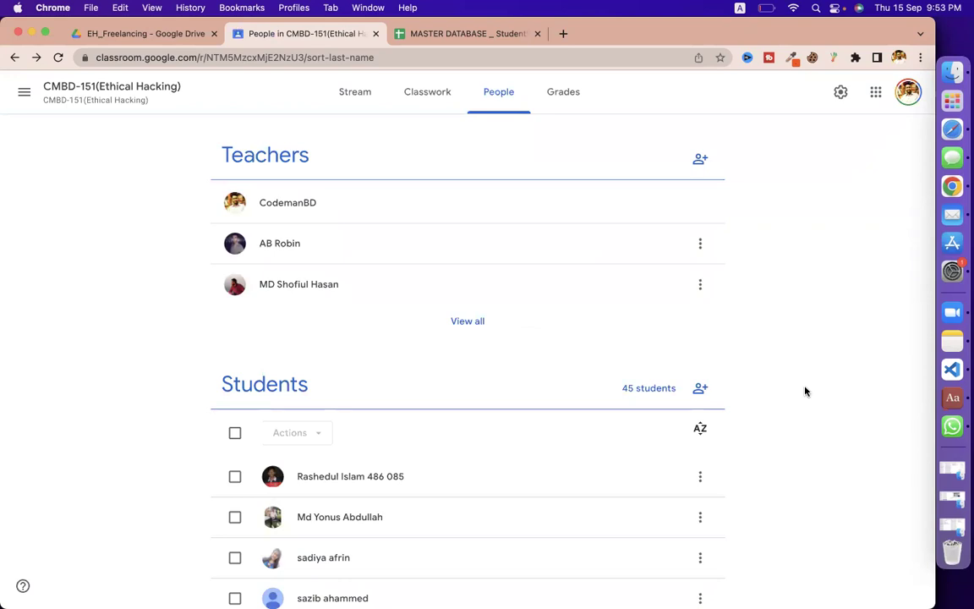
{"action": "scroll", "coordinate": [793, 432], "scroll_direction": "down", "scroll_amount": 20}
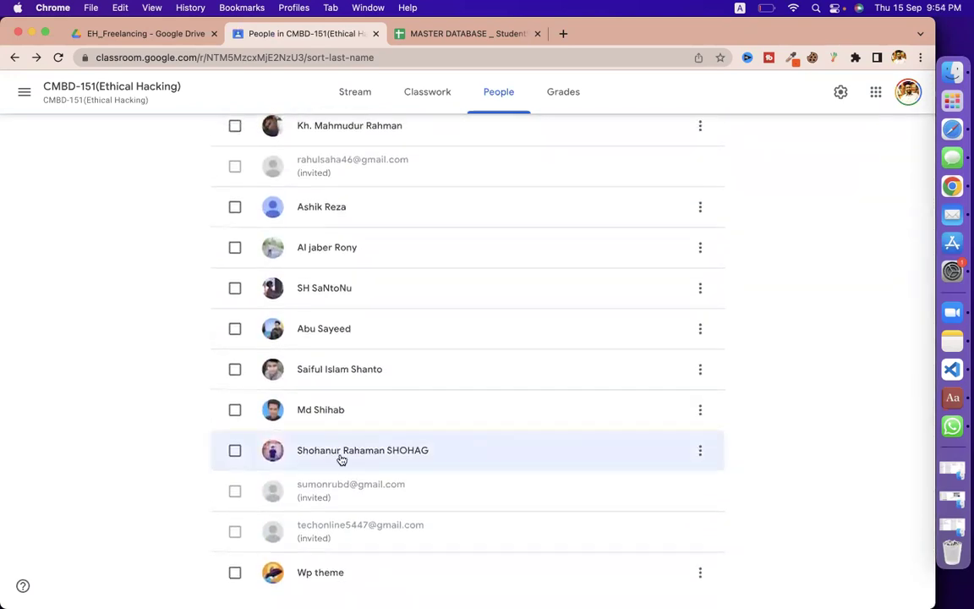
{"action": "double_click", "coordinate": [340, 487]}
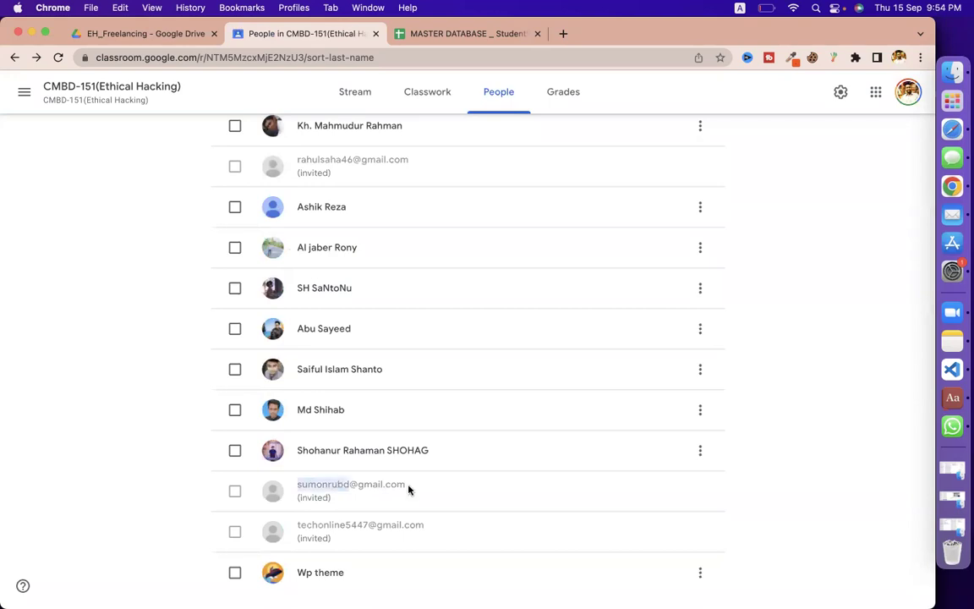
{"action": "double_click", "coordinate": [344, 525]}
{"action": "scroll", "coordinate": [441, 521], "scroll_direction": "up", "scroll_amount": 4}
{"action": "double_click", "coordinate": [334, 319]}
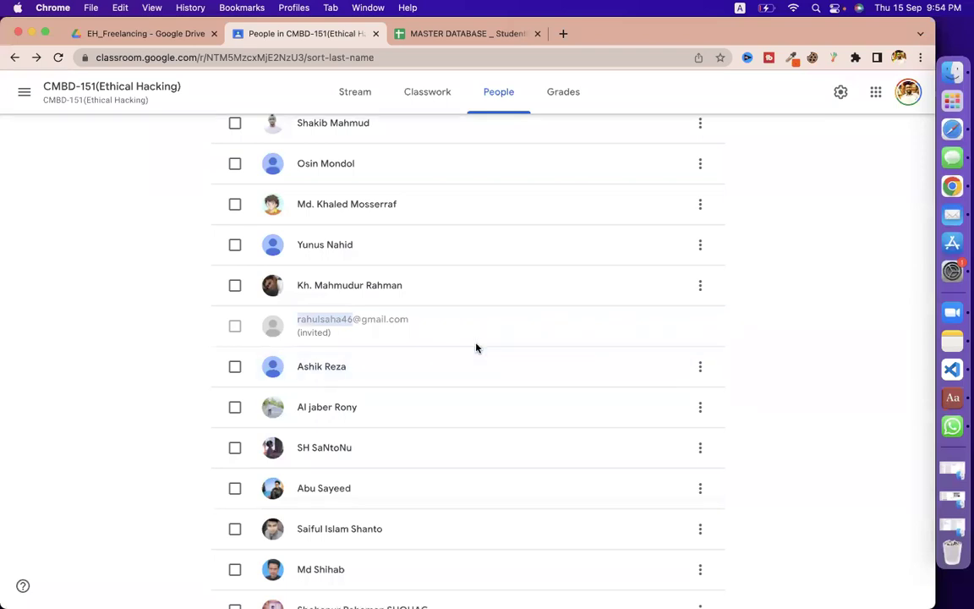
{"action": "scroll", "coordinate": [482, 329], "scroll_direction": "up", "scroll_amount": 7}
{"action": "scroll", "coordinate": [492, 305], "scroll_direction": "up", "scroll_amount": 10}
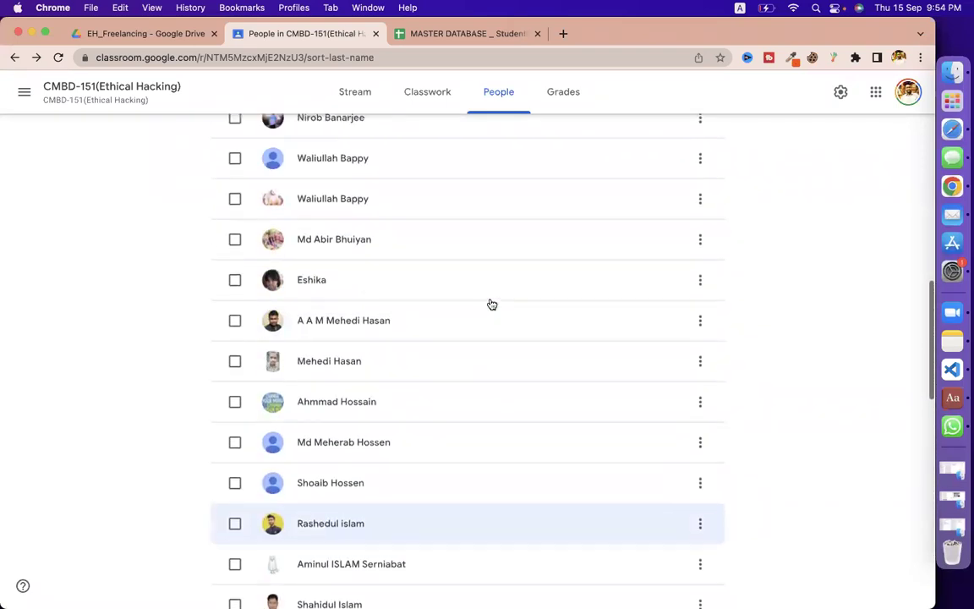
Inspect the e-mail of the invited account in the student list, and go back to the teachers section.
{"action": "scroll", "coordinate": [492, 305], "scroll_direction": "down", "scroll_amount": 5}
{"action": "scroll", "coordinate": [491, 304], "scroll_direction": "up", "scroll_amount": 2}
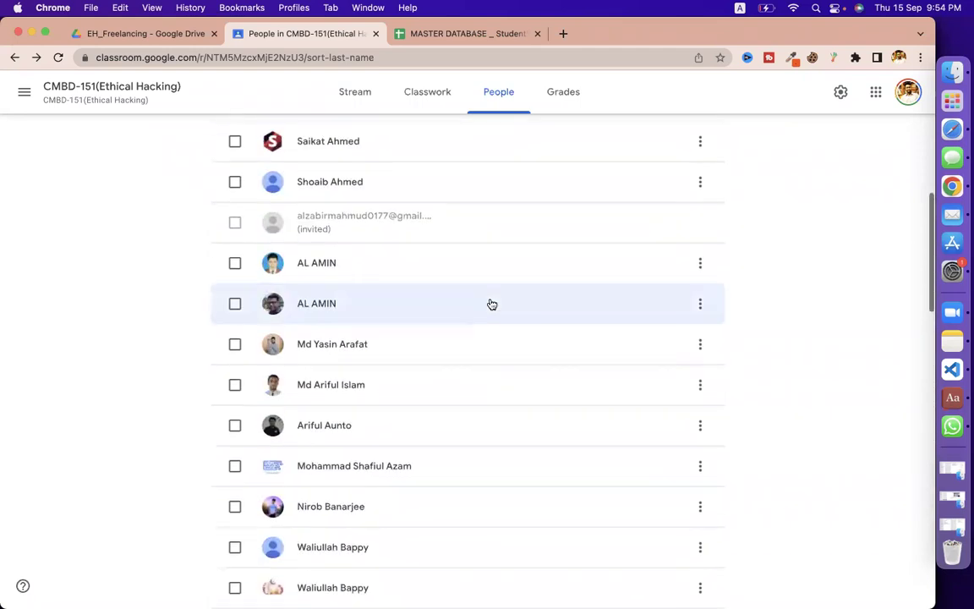
{"action": "double_click", "coordinate": [329, 239]}
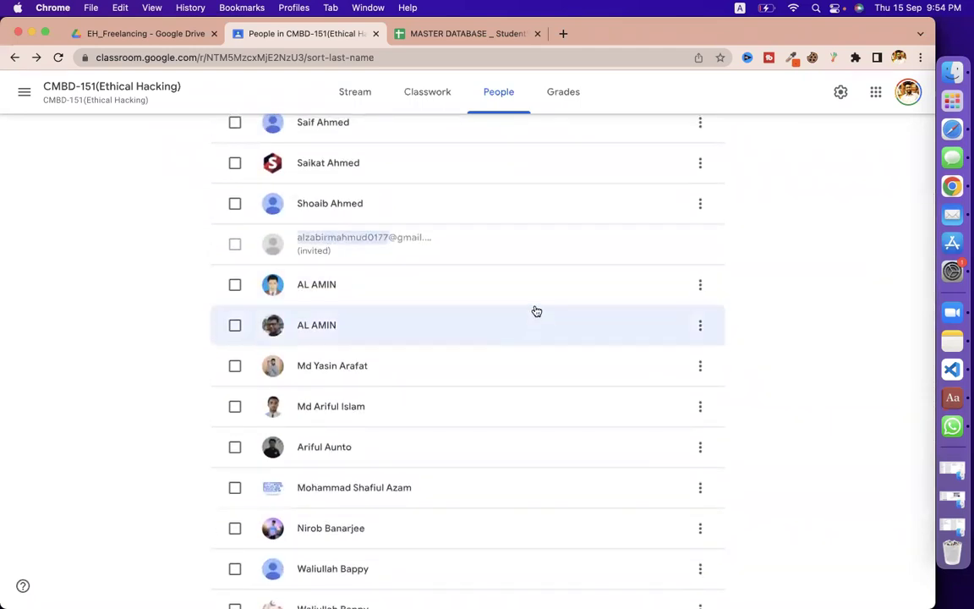
{"action": "scroll", "coordinate": [534, 311], "scroll_direction": "up", "scroll_amount": 10}
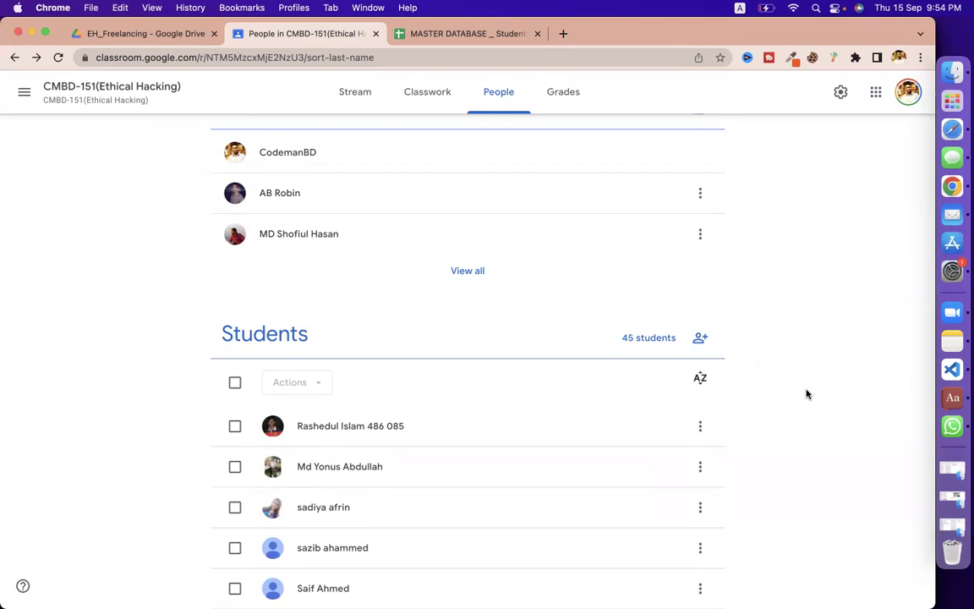
Open the classwork of the CMBD-140(WordPress & eCommerce) class and browse its topics down to epi-01(intro & ice breaking).
{"action": "left_click", "coordinate": [952, 499]}
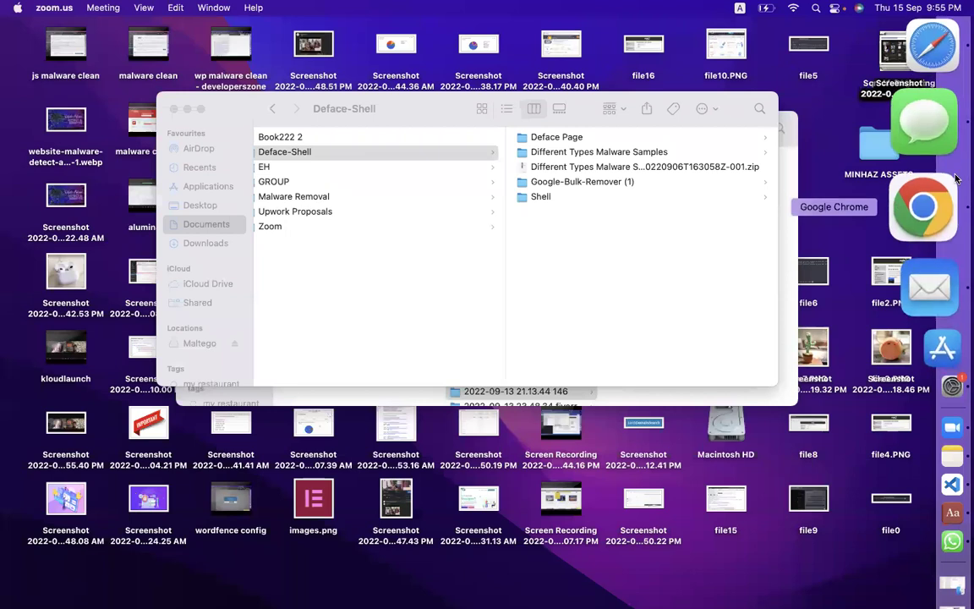
{"action": "left_click", "coordinate": [922, 196]}
{"action": "left_click", "coordinate": [22, 91]}
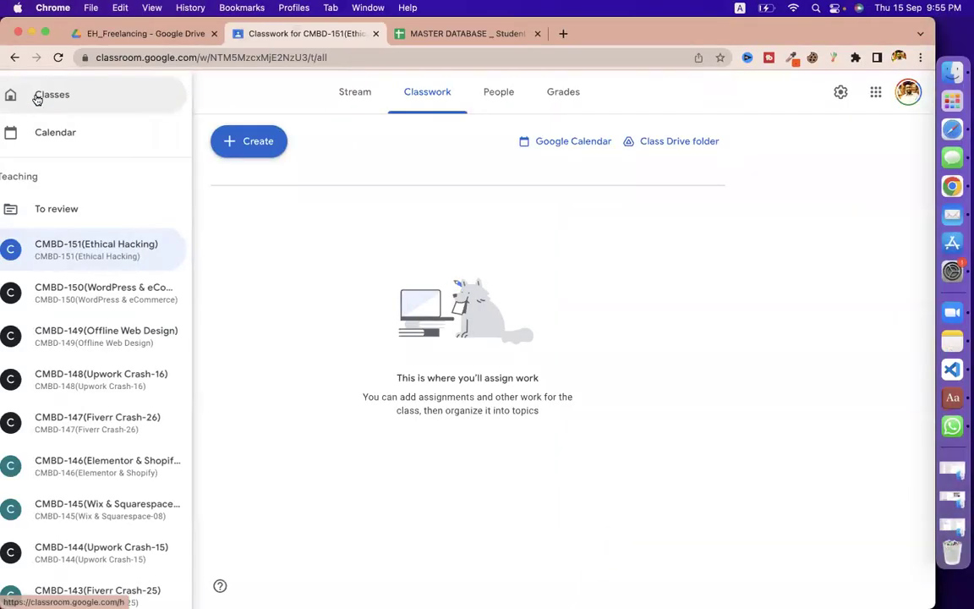
{"action": "scroll", "coordinate": [102, 495], "scroll_direction": "down", "scroll_amount": 1}
{"action": "scroll", "coordinate": [102, 495], "scroll_direction": "down", "scroll_amount": 3}
{"action": "left_click", "coordinate": [108, 441]}
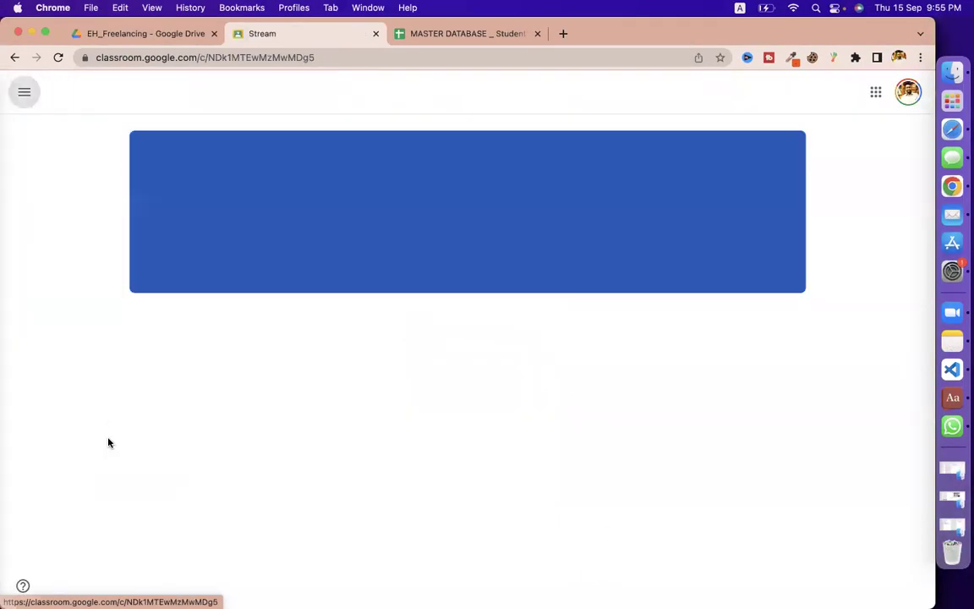
{"action": "left_click", "coordinate": [429, 102]}
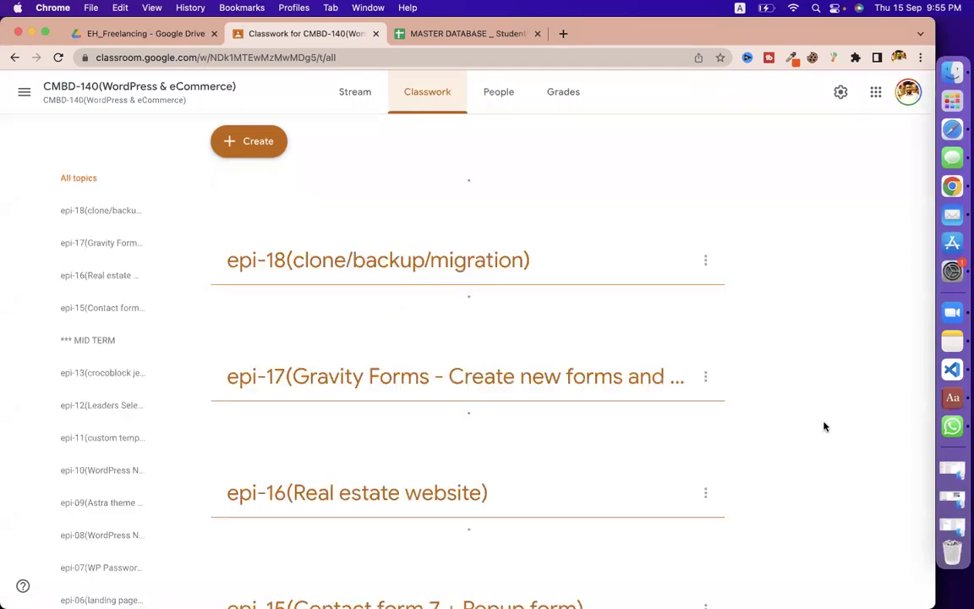
{"action": "scroll", "coordinate": [825, 406], "scroll_direction": "down", "scroll_amount": 10}
{"action": "scroll", "coordinate": [824, 394], "scroll_direction": "down", "scroll_amount": 2}
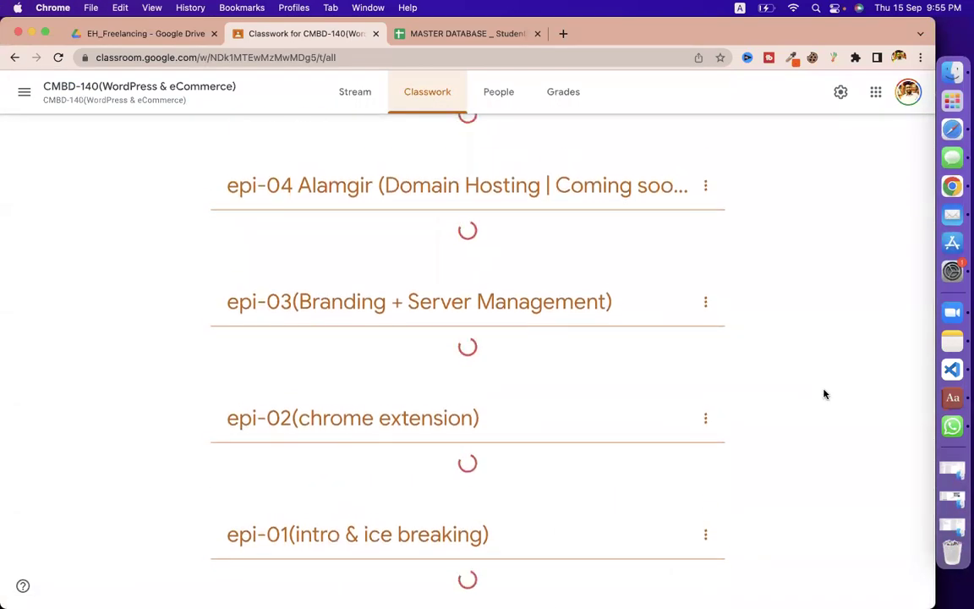
{"action": "scroll", "coordinate": [825, 394], "scroll_direction": "down", "scroll_amount": 5}
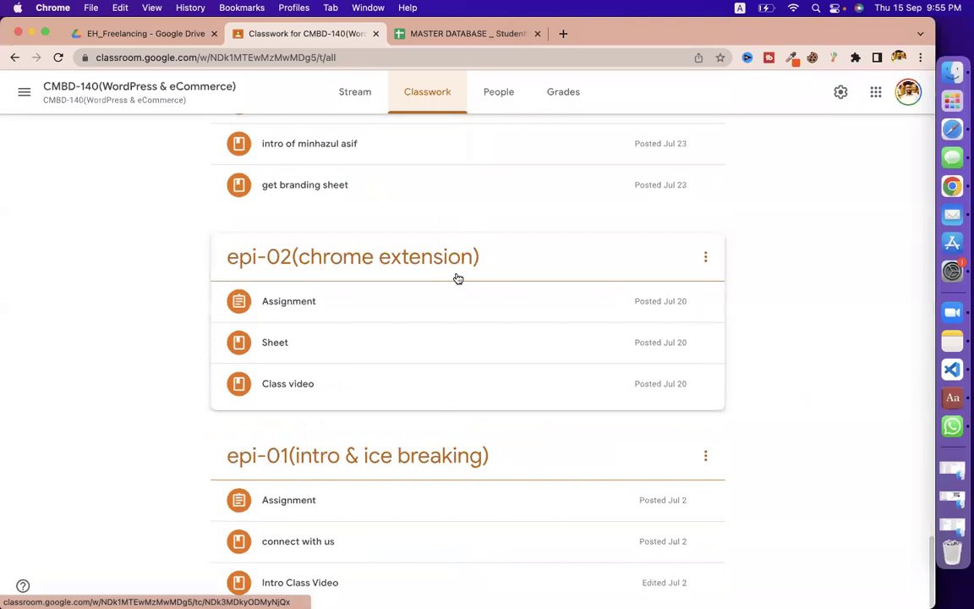
Open the Assignment under epi-01(intro & ice breaking) for editing, copy its full instructions and close it without saving.
{"action": "left_click", "coordinate": [372, 491]}
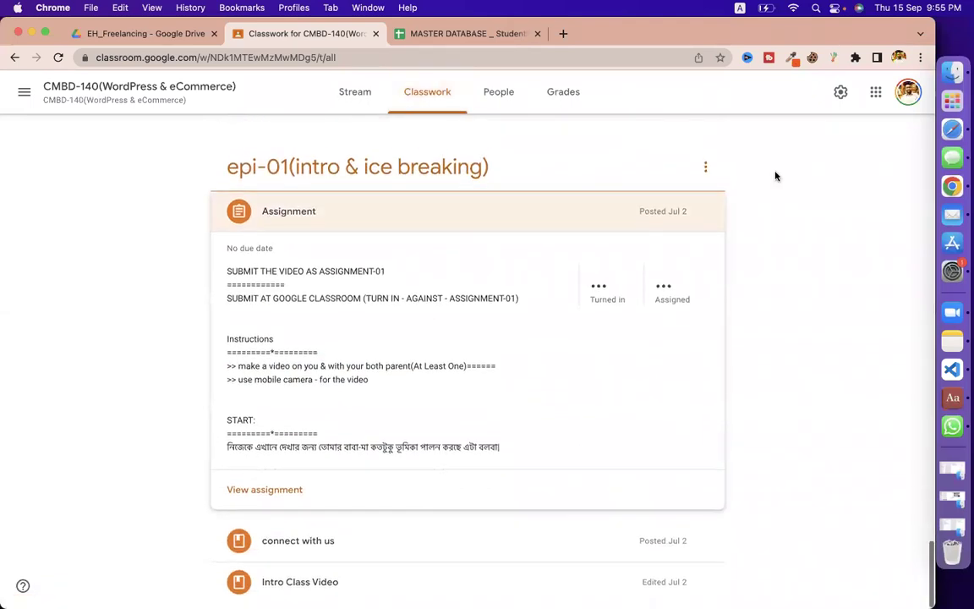
{"action": "left_click", "coordinate": [706, 213]}
{"action": "left_click", "coordinate": [674, 239]}
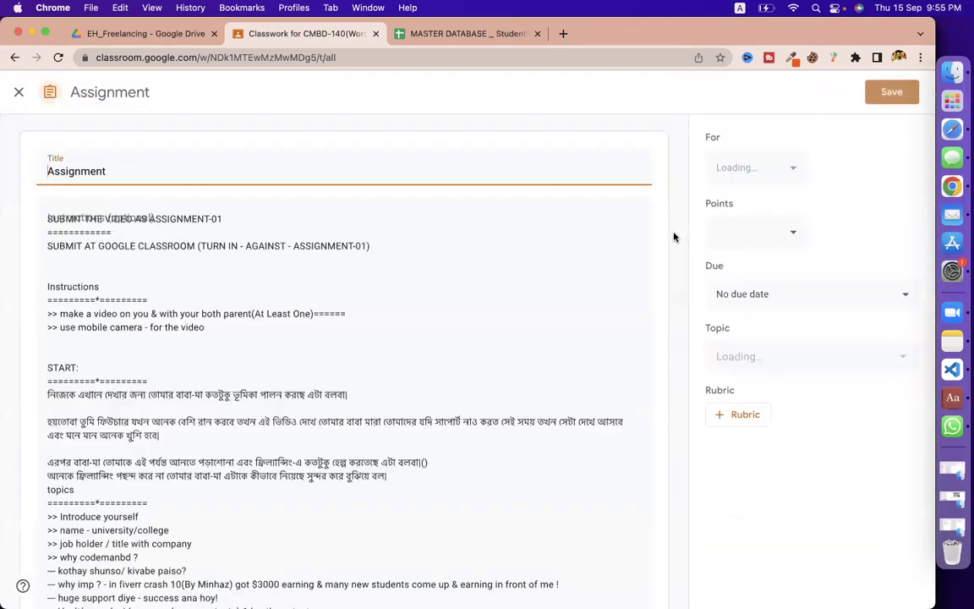
{"action": "left_click", "coordinate": [304, 275]}
{"action": "key", "text": "super+a"}
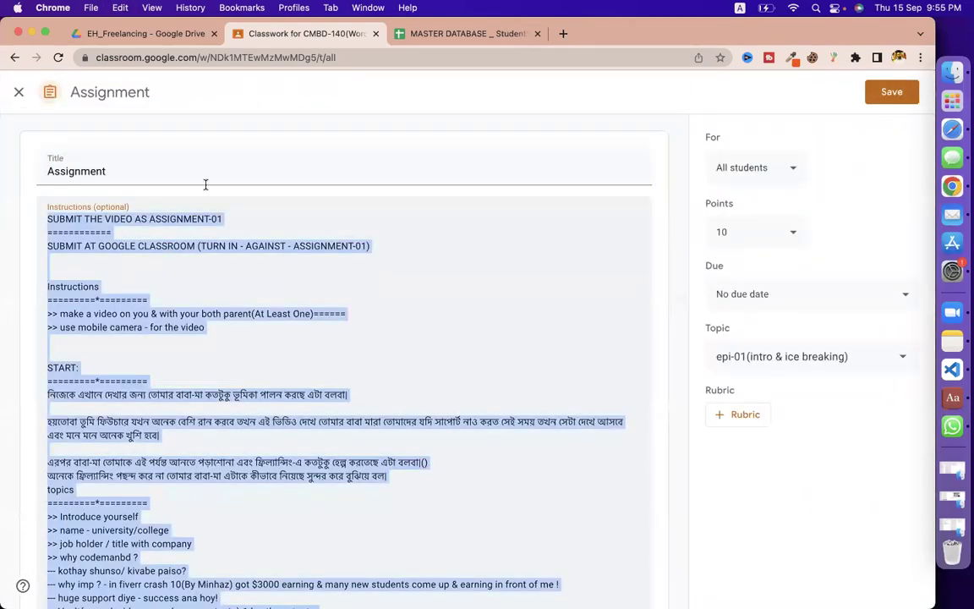
{"action": "left_click", "coordinate": [19, 91]}
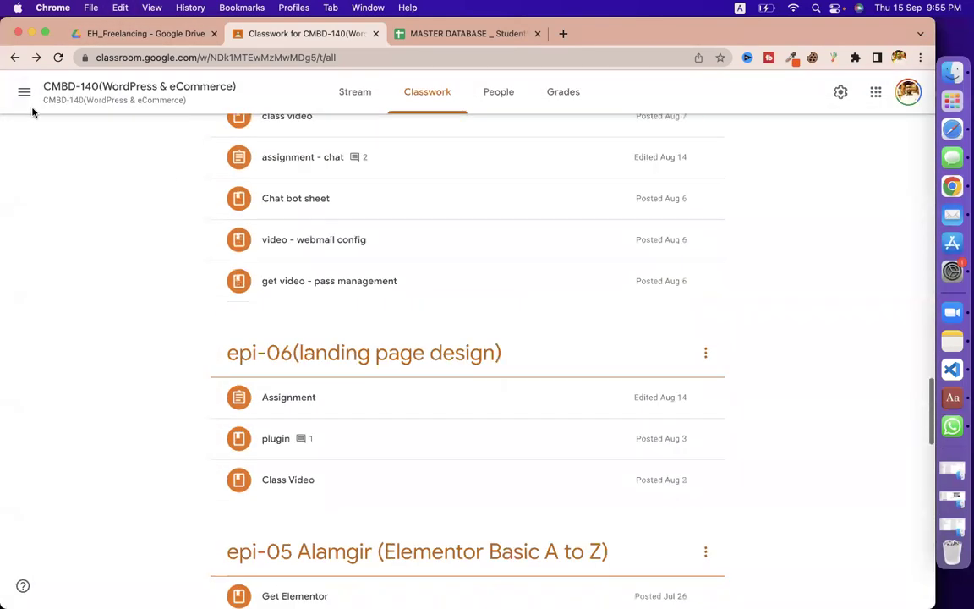
Add a classwork topic named EPISODE-01(INTRO & ICE BREAKING SESSION) to the CMBD-151(Ethical Hacking) class.
{"action": "left_click", "coordinate": [24, 91]}
{"action": "left_click", "coordinate": [127, 241]}
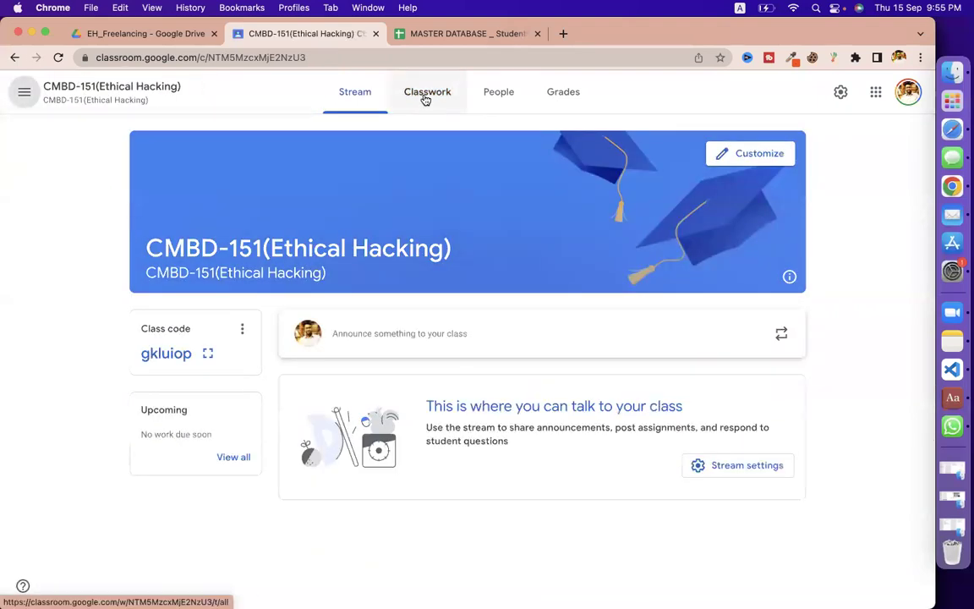
{"action": "left_click", "coordinate": [425, 95]}
{"action": "left_click", "coordinate": [251, 149]}
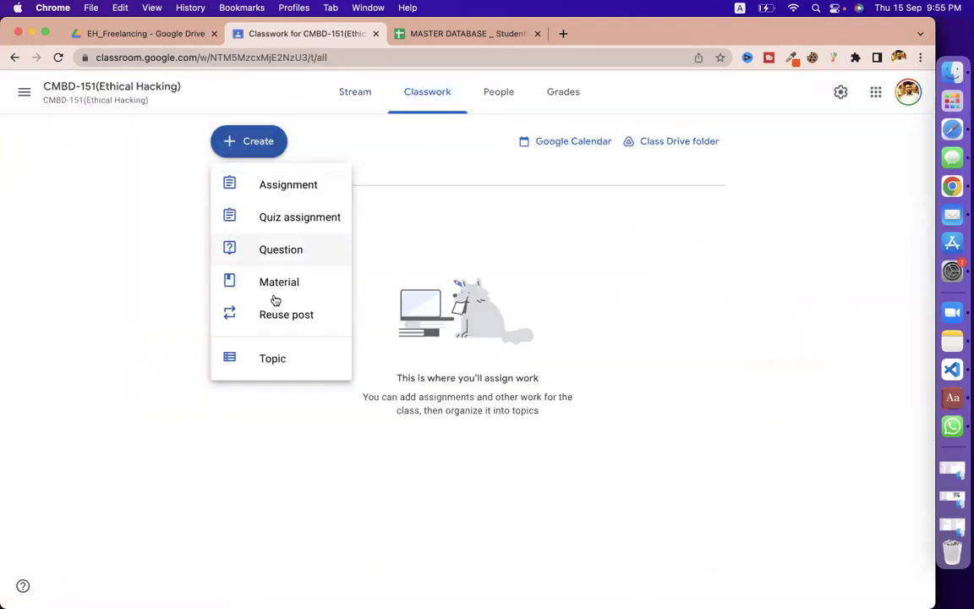
{"action": "left_click", "coordinate": [272, 358]}
{"action": "left_click", "coordinate": [448, 341]}
{"action": "type", "text": "EPISODE-01(INTR"}
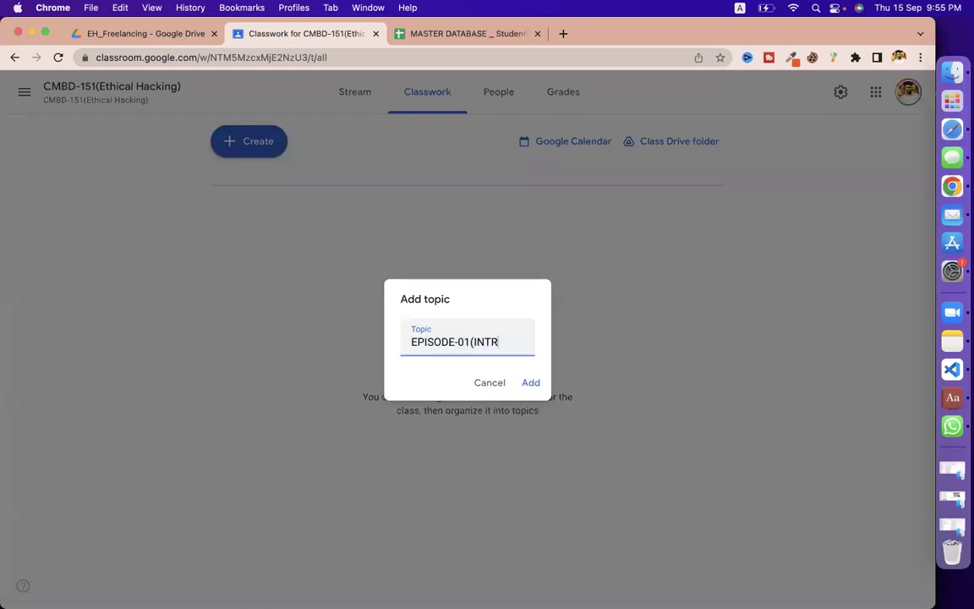
{"action": "type", "text": "O & ICE BREAKING"}
{"action": "key", "text": "BackSpace"}
{"action": "key", "text": "BackSpace"}
{"action": "key", "text": "BackSpace"}
{"action": "type", "text": "ING SESSION)"}
{"action": "key", "text": "Return"}
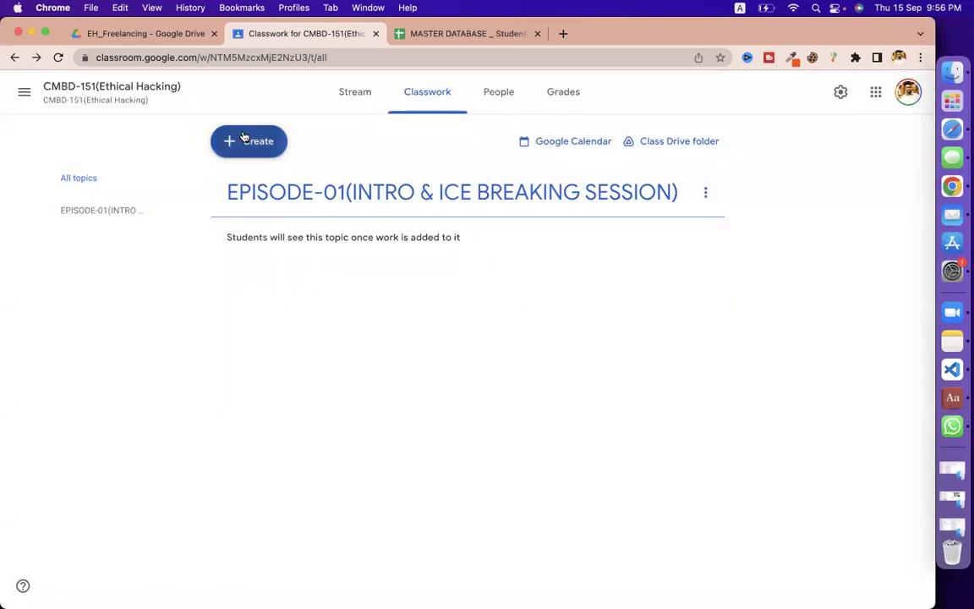
Create an assignment titled "assignment - video" and paste the copied instructions into it.
{"action": "left_click", "coordinate": [243, 139]}
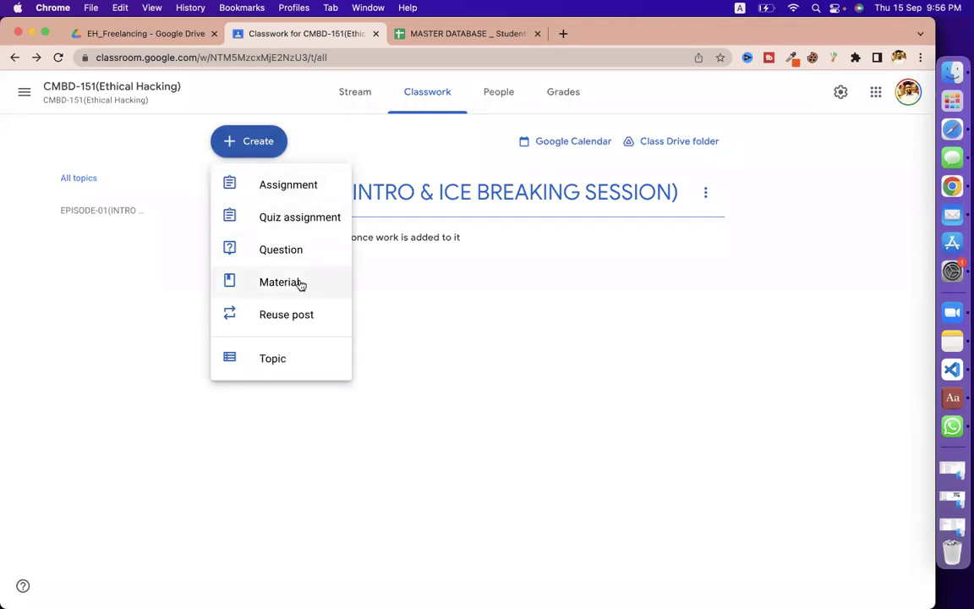
{"action": "left_click", "coordinate": [297, 189]}
{"action": "left_click", "coordinate": [245, 227]}
{"action": "key", "text": "super+v"}
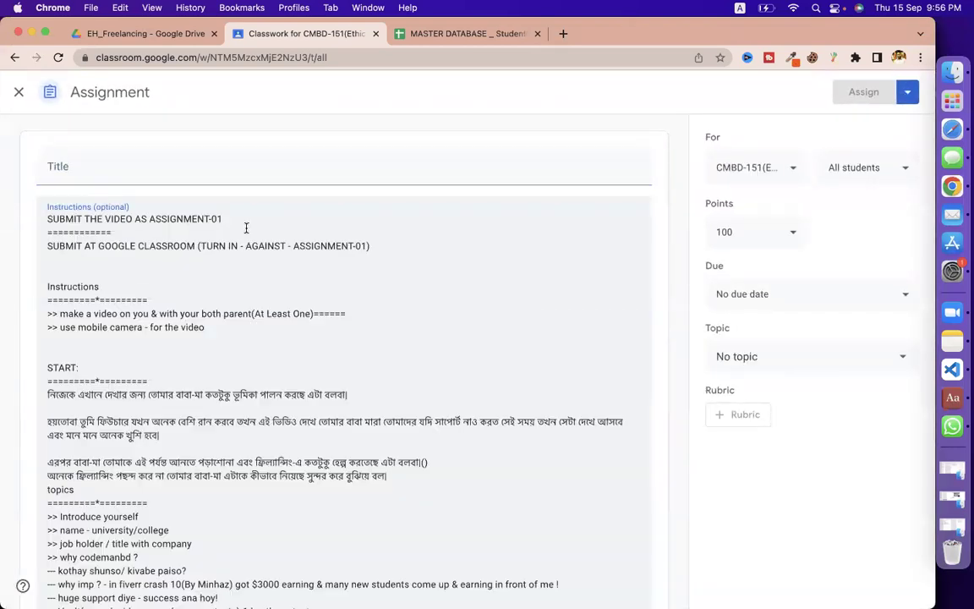
{"action": "left_click", "coordinate": [187, 171]}
{"action": "type", "text": "assign"}
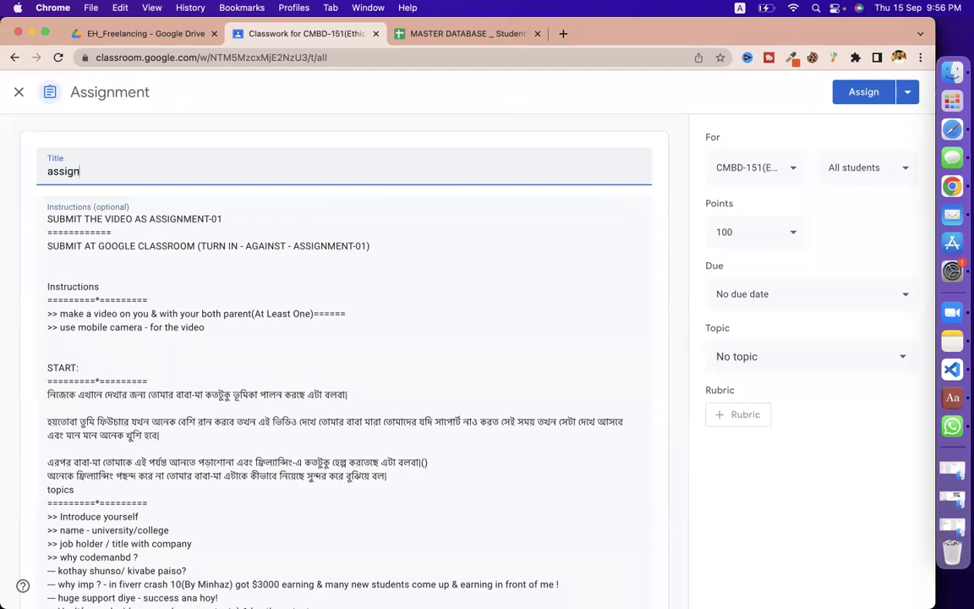
{"action": "type", "text": "ment - video"}
Review the pasted instructions and file the assignment under the EPISODE-01(INTRO & ICE BREAKING SESSION) topic.
{"action": "scroll", "coordinate": [300, 315], "scroll_direction": "down", "scroll_amount": 8}
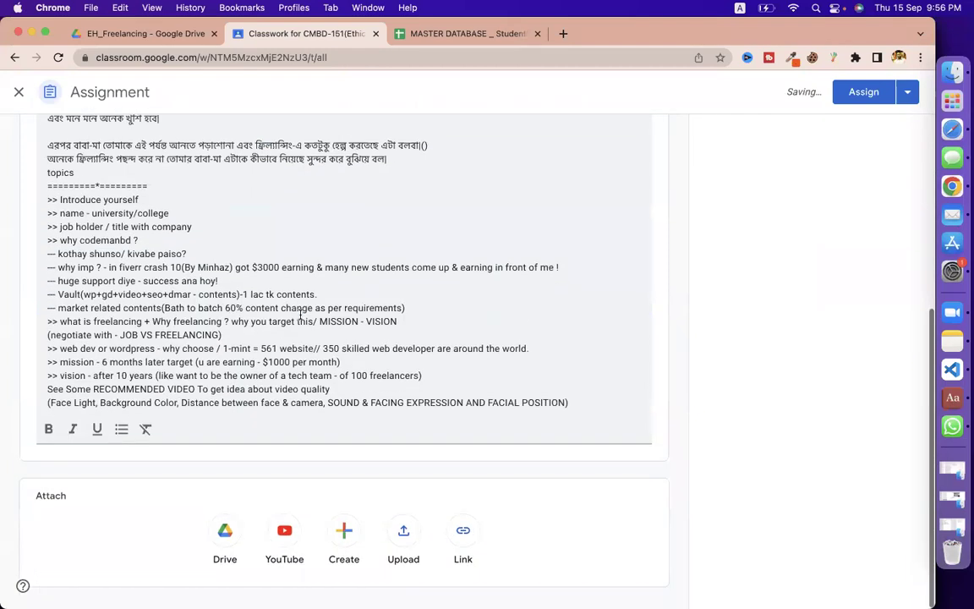
{"action": "scroll", "coordinate": [410, 347], "scroll_direction": "up", "scroll_amount": 3}
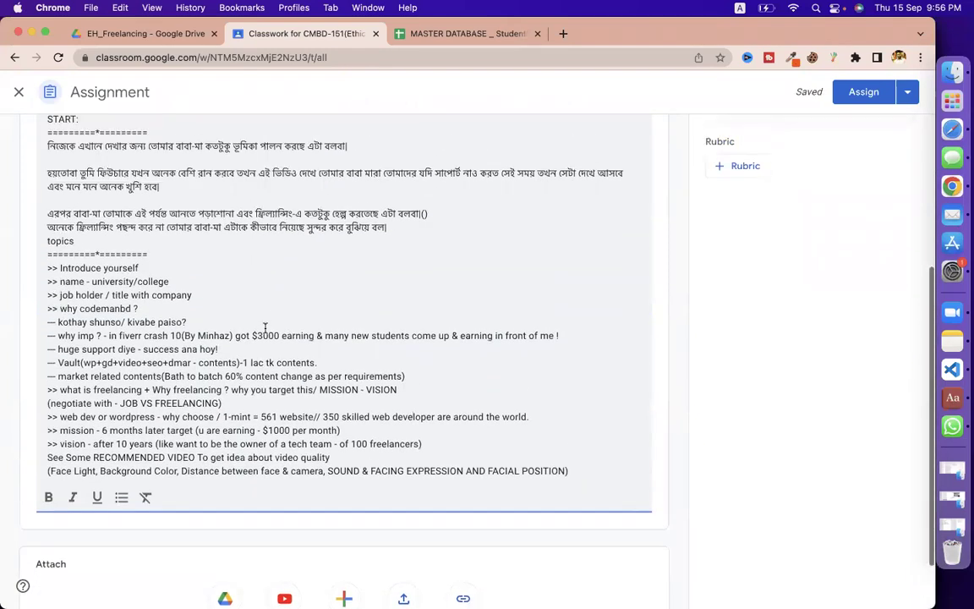
{"action": "scroll", "coordinate": [284, 346], "scroll_direction": "down", "scroll_amount": 2}
{"action": "scroll", "coordinate": [300, 365], "scroll_direction": "up", "scroll_amount": 5}
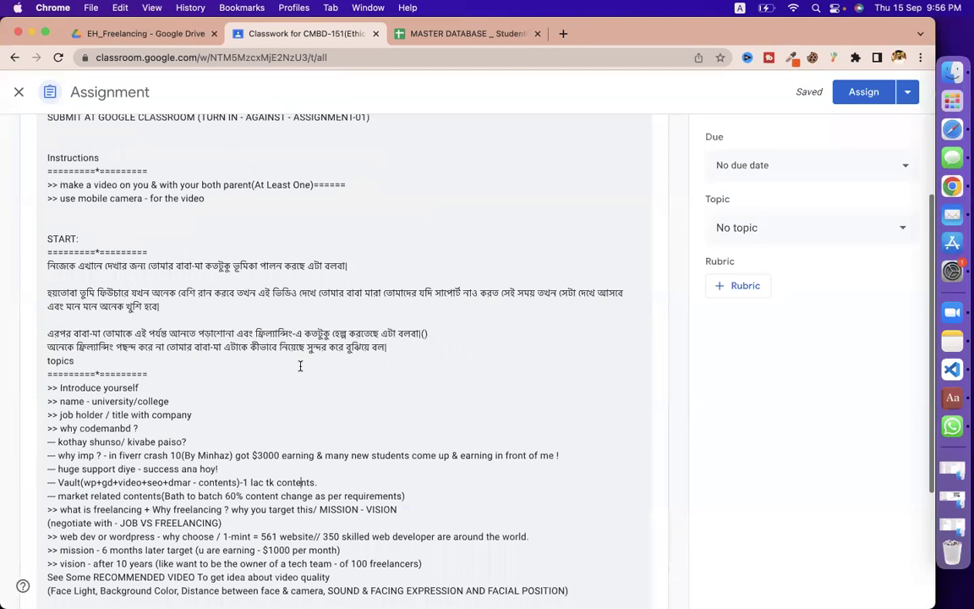
{"action": "scroll", "coordinate": [300, 365], "scroll_direction": "up", "scroll_amount": 3}
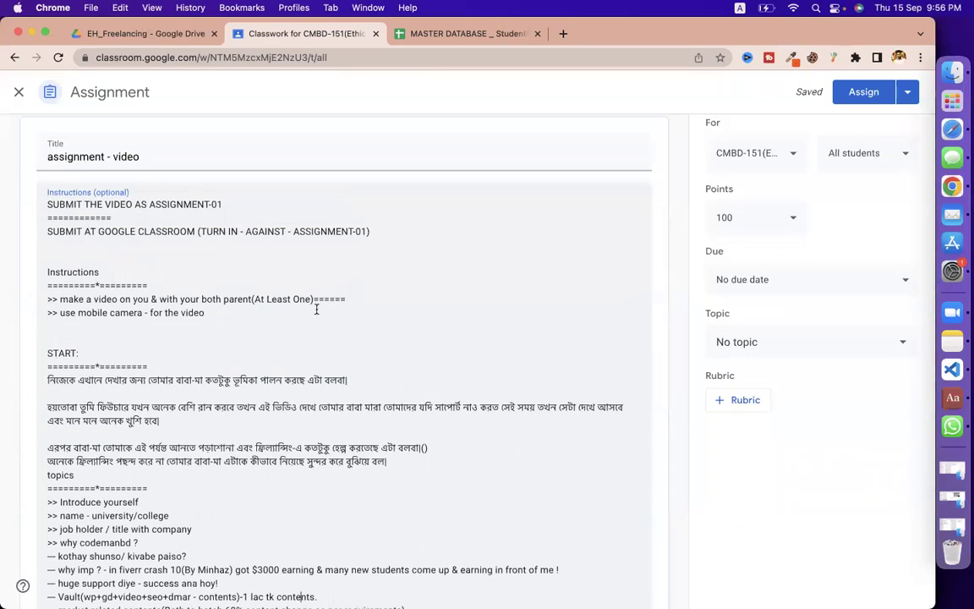
{"action": "left_click", "coordinate": [773, 343]}
{"action": "left_click", "coordinate": [850, 448]}
Go through the topics part of the instructions, highlighting the lines from "Introduce yourself" to "why codemanbd ?".
{"action": "scroll", "coordinate": [288, 425], "scroll_direction": "down", "scroll_amount": 3}
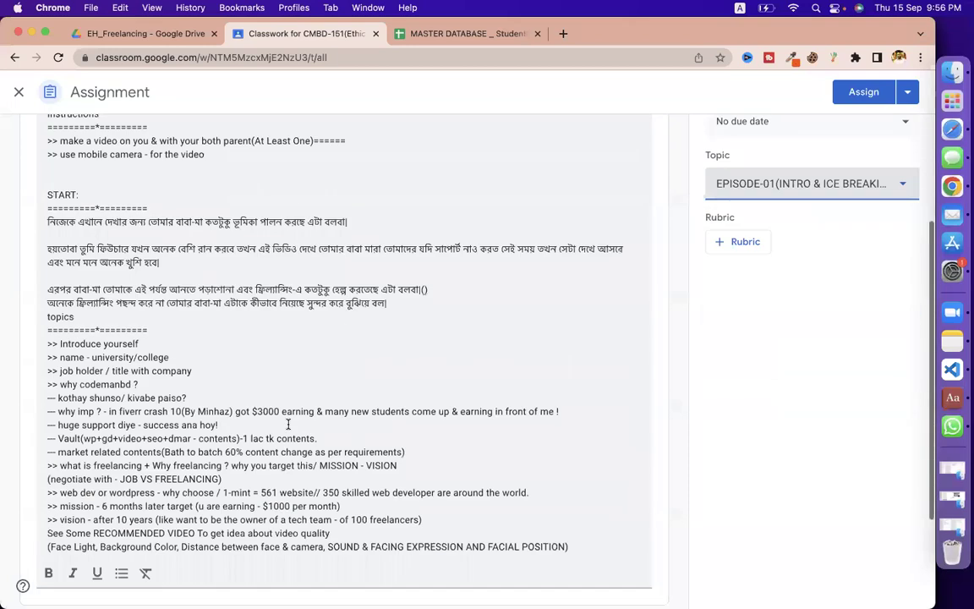
{"action": "scroll", "coordinate": [288, 425], "scroll_direction": "down", "scroll_amount": 3}
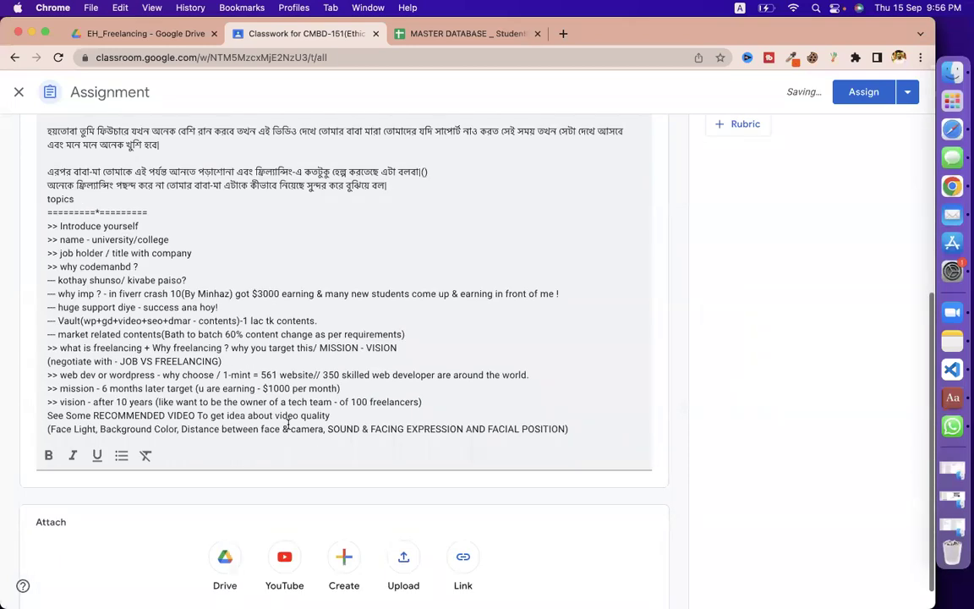
{"action": "left_click_drag", "start_coordinate": [58, 227], "coordinate": [172, 228]}
{"action": "left_click", "coordinate": [62, 233]}
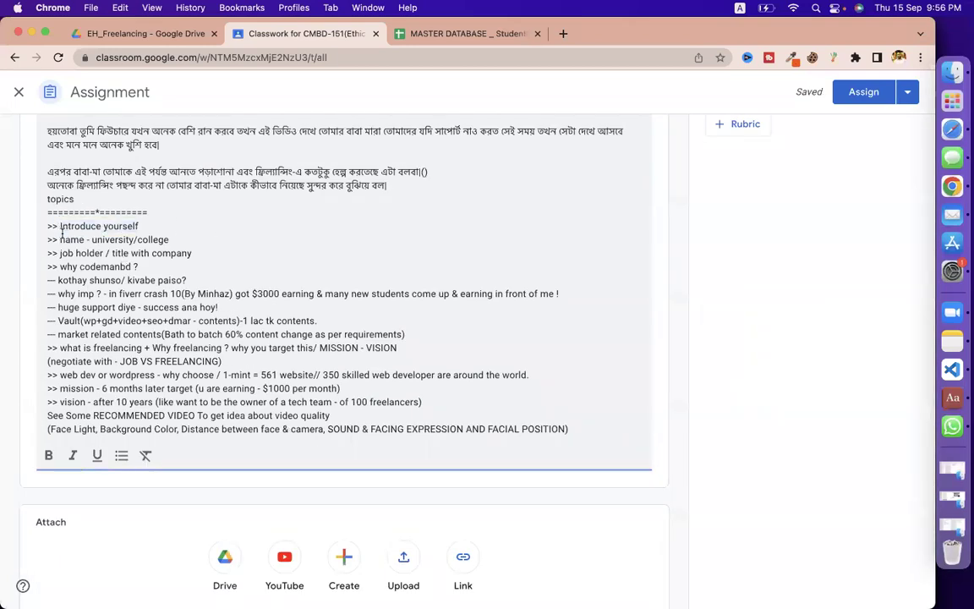
{"action": "left_click_drag", "start_coordinate": [170, 239], "coordinate": [38, 240]}
{"action": "left_click_drag", "start_coordinate": [192, 254], "coordinate": [215, 268]}
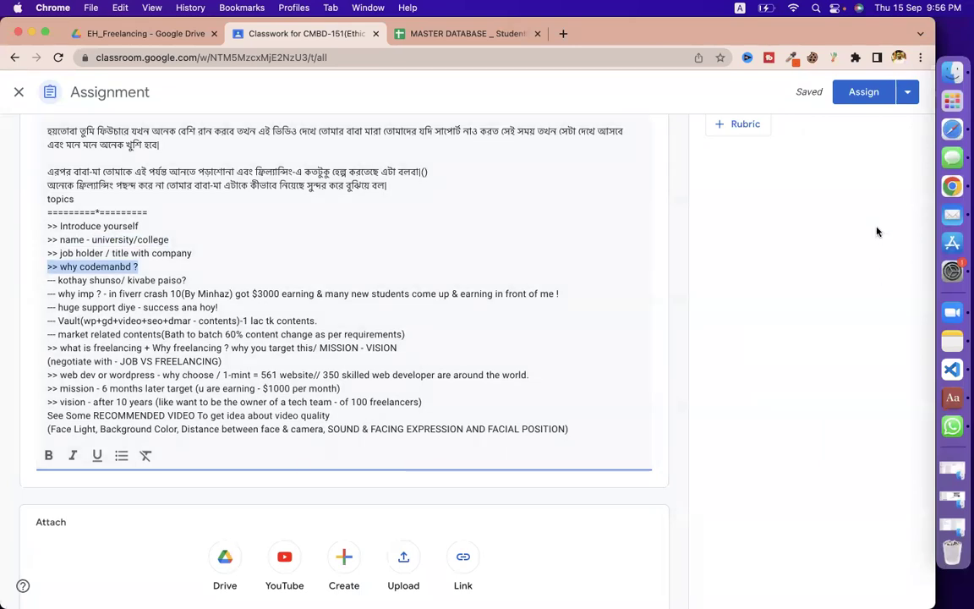
{"action": "scroll", "coordinate": [851, 261], "scroll_direction": "up", "scroll_amount": 4}
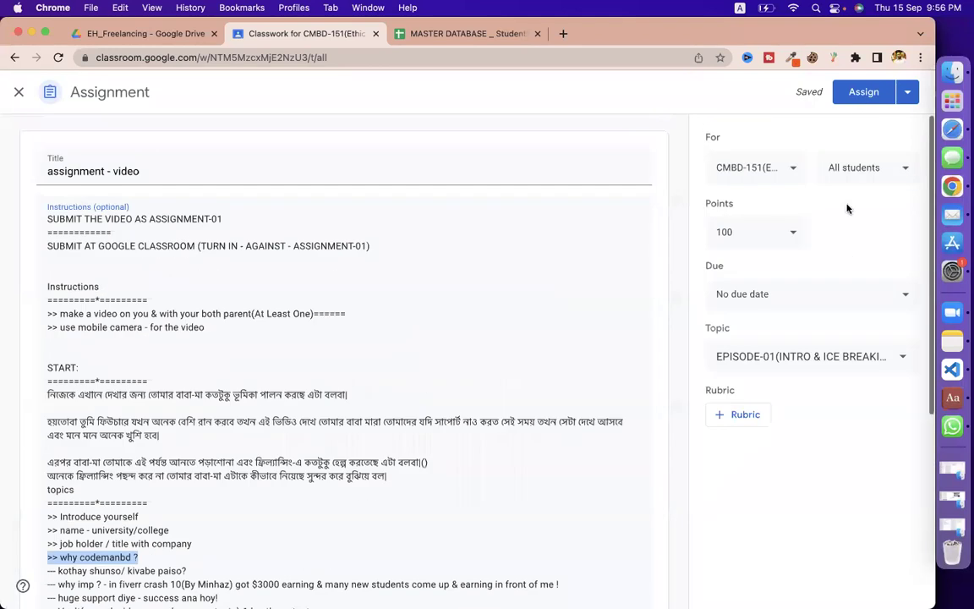
Publish the "assignment - video" assignment to all students and check its summary in the classwork list.
{"action": "left_click", "coordinate": [859, 92]}
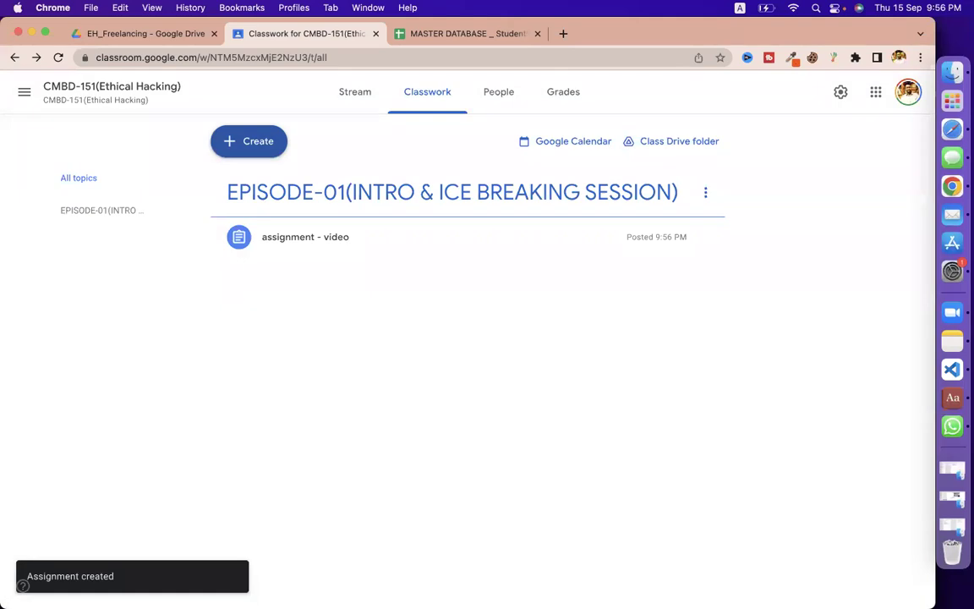
{"action": "left_click", "coordinate": [326, 236]}
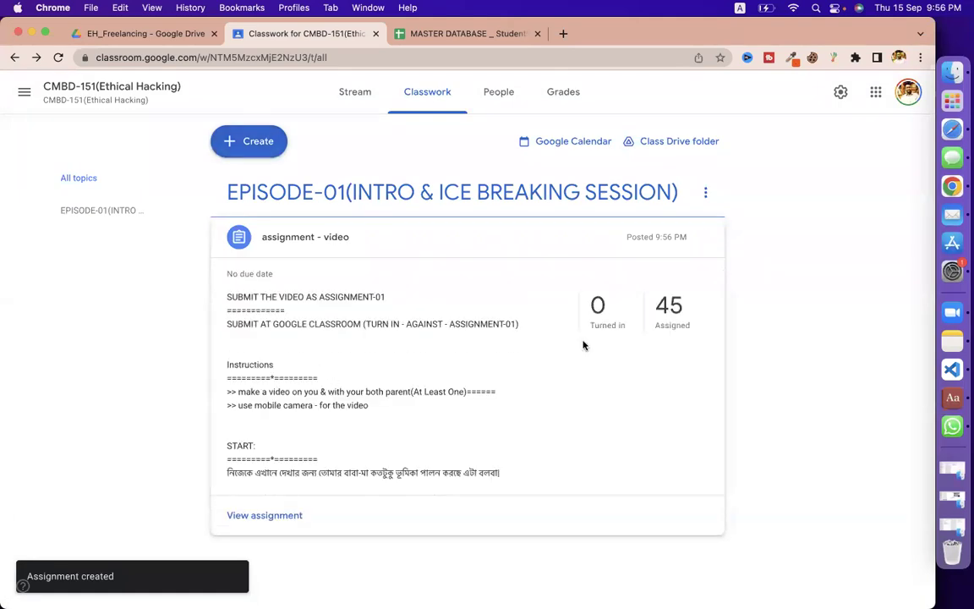
{"action": "left_click", "coordinate": [420, 248]}
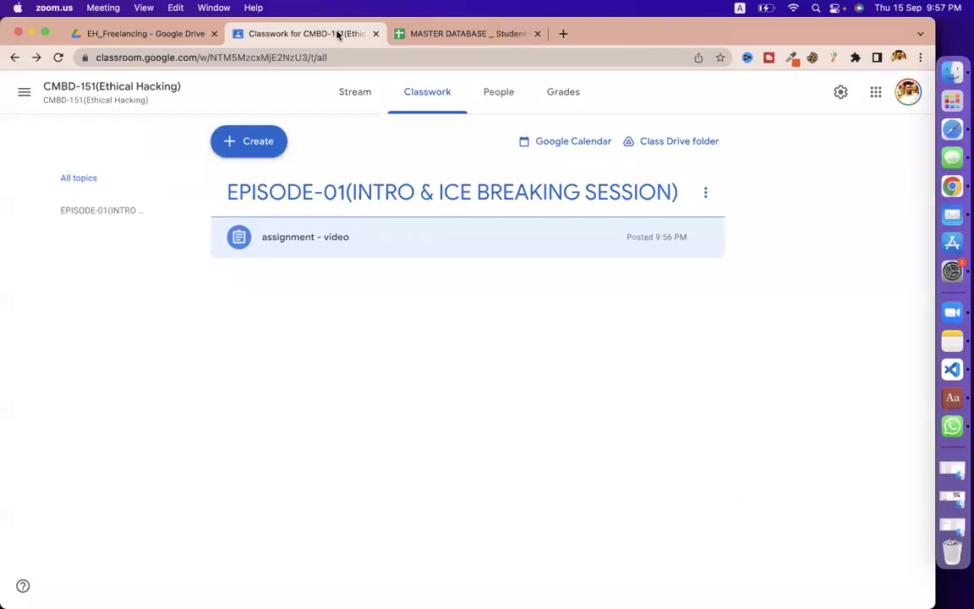
Look up the weekly class days of CMBD-151(Ethical Hacking) on the MY_OCCUPANCY sheet of the MASTER DATABASE spreadsheet.
{"action": "left_click", "coordinate": [506, 33]}
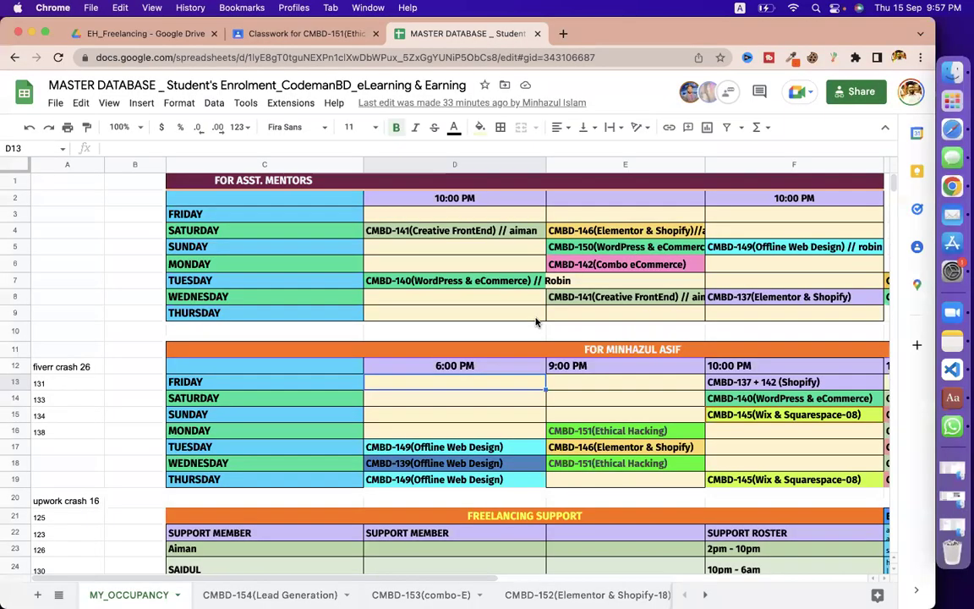
{"action": "left_click", "coordinate": [452, 469]}
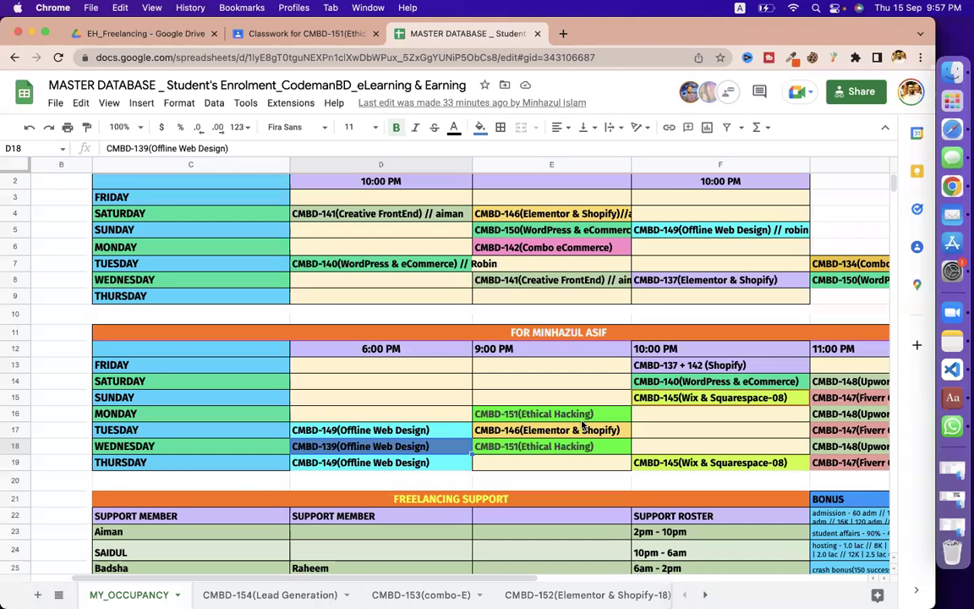
{"action": "left_click", "coordinate": [541, 413]}
{"action": "left_click", "coordinate": [263, 415]}
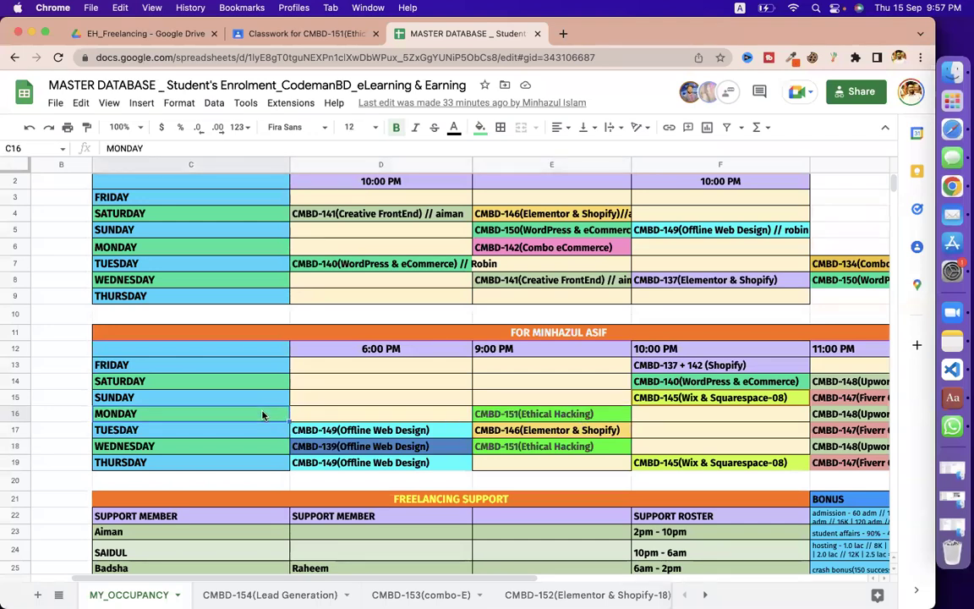
Review the Monday and Wednesday rows and their CMBD-151(Ethical Hacking) class cells in the lower timetable of MY_OCCUPANCY.
{"action": "left_click", "coordinate": [255, 449]}
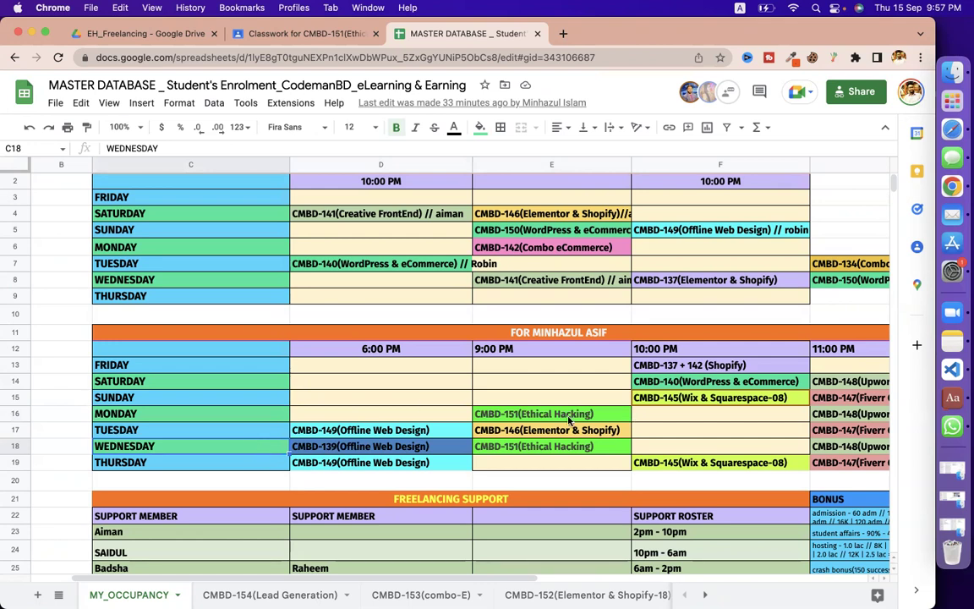
{"action": "key", "text": "Right"}
{"action": "key", "text": "Right"}
{"action": "left_click", "coordinate": [198, 418]}
{"action": "left_click", "coordinate": [201, 443]}
{"action": "key", "text": "Right"}
{"action": "key", "text": "Right"}
{"action": "key", "text": "Up"}
{"action": "key", "text": "Up"}
{"action": "left_click", "coordinate": [545, 451]}
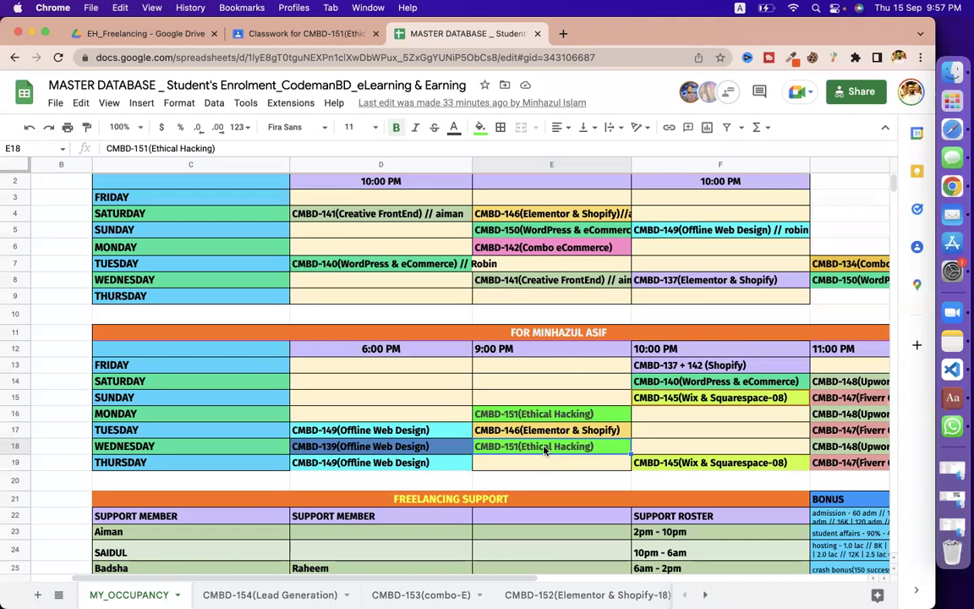
{"action": "left_click", "coordinate": [531, 414]}
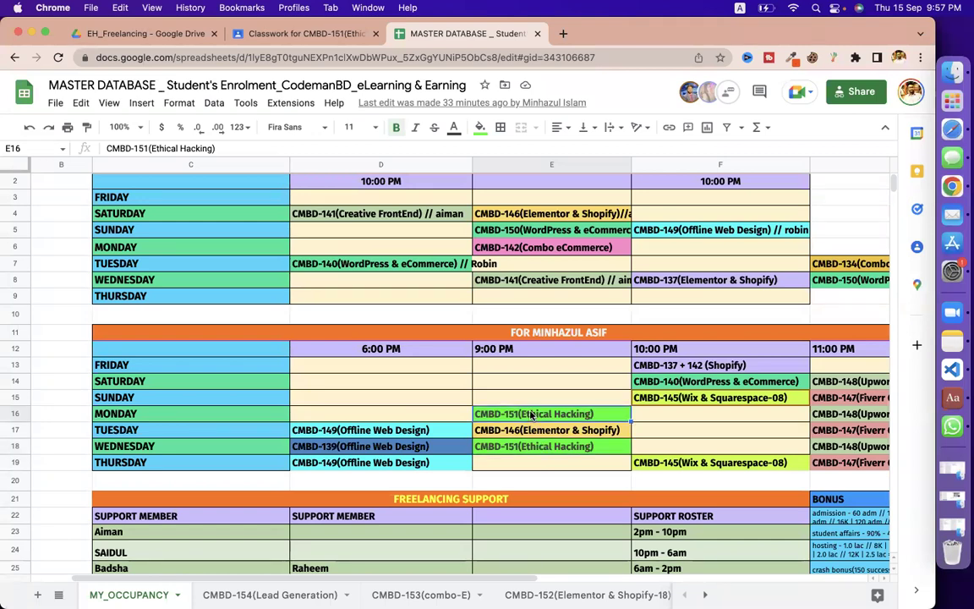
{"action": "left_click", "coordinate": [550, 448]}
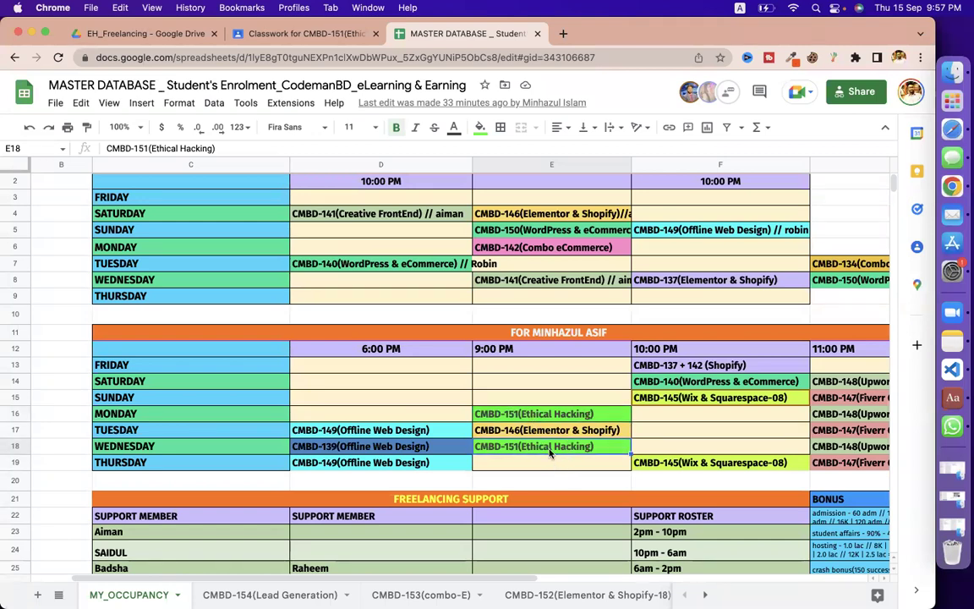
Compare the Monday and Wednesday CMBD-151(Ethical Hacking) cells with the adjacent 10:00 PM slots.
{"action": "left_click", "coordinate": [649, 417]}
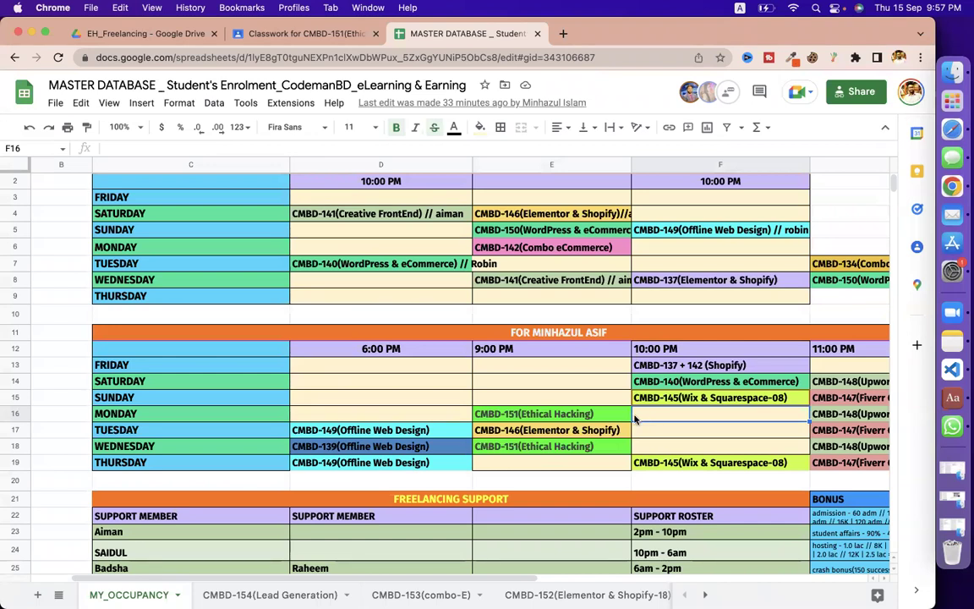
{"action": "left_click", "coordinate": [562, 447]}
{"action": "left_click", "coordinate": [663, 449]}
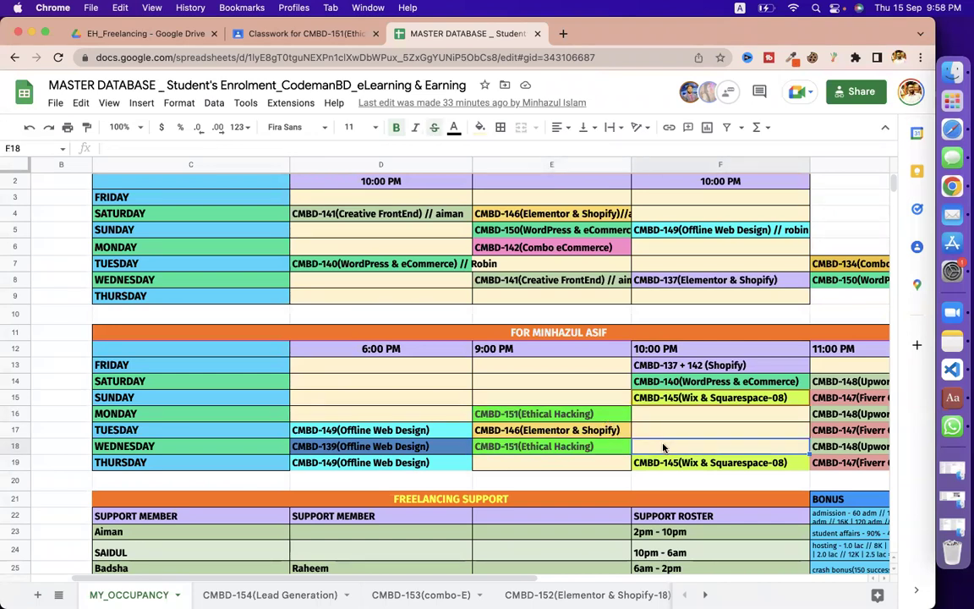
{"action": "left_click", "coordinate": [647, 414]}
{"action": "left_click", "coordinate": [604, 413]}
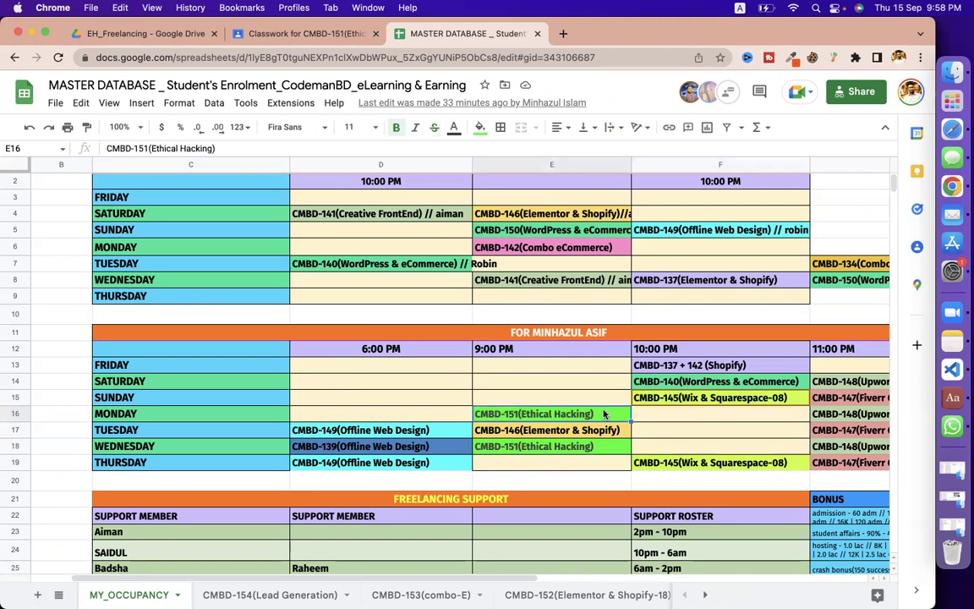
{"action": "left_click", "coordinate": [594, 450]}
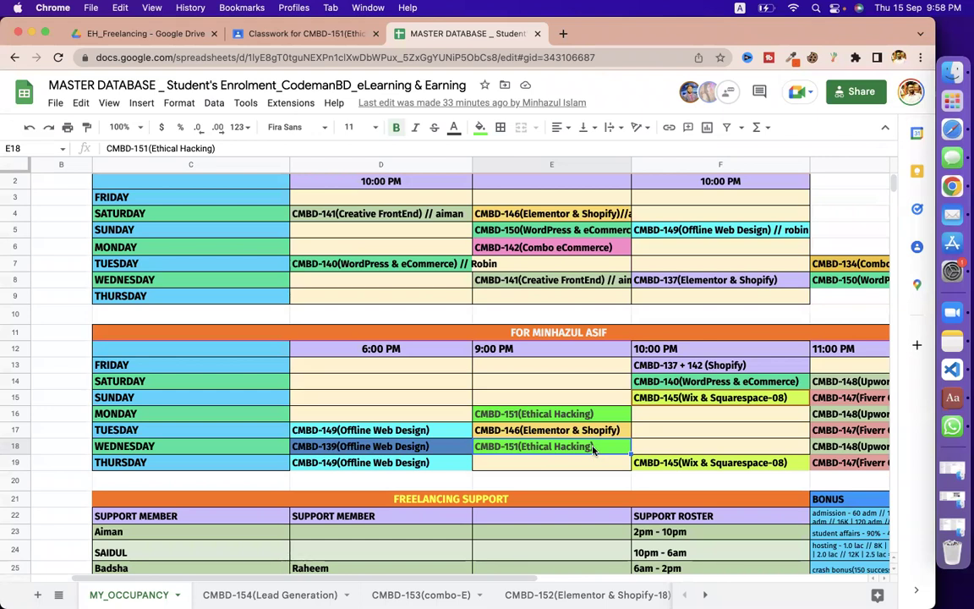
Go through the 9:00 PM column from Monday to Thursday and check the time headings from 9:00 PM to 11:00 PM.
{"action": "left_click", "coordinate": [569, 418]}
{"action": "key", "text": "Down"}
{"action": "key", "text": "Down"}
{"action": "key", "text": "Up"}
{"action": "key", "text": "Down"}
{"action": "key", "text": "Up"}
{"action": "left_click", "coordinate": [593, 448]}
{"action": "left_click", "coordinate": [568, 464]}
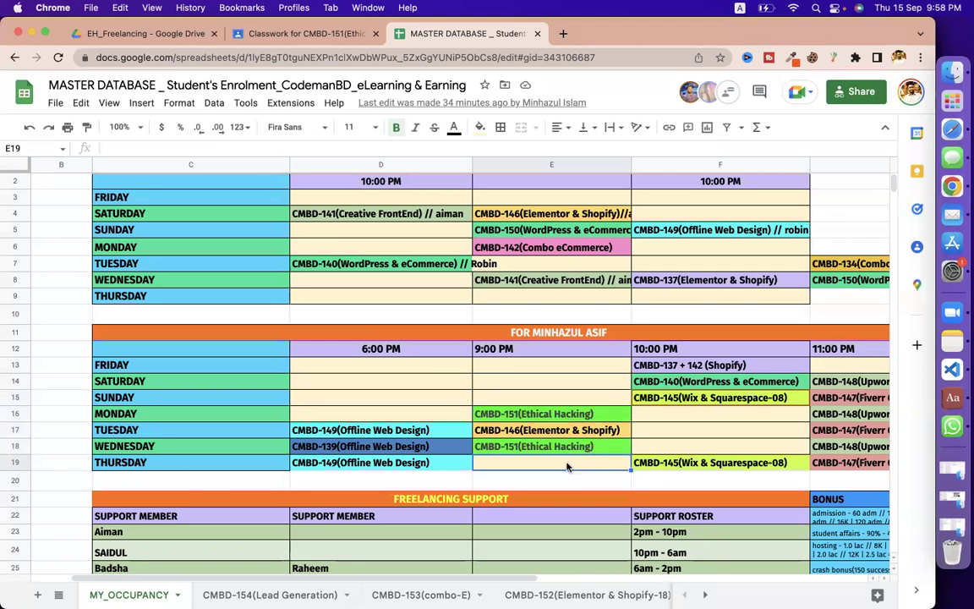
{"action": "left_click", "coordinate": [501, 352]}
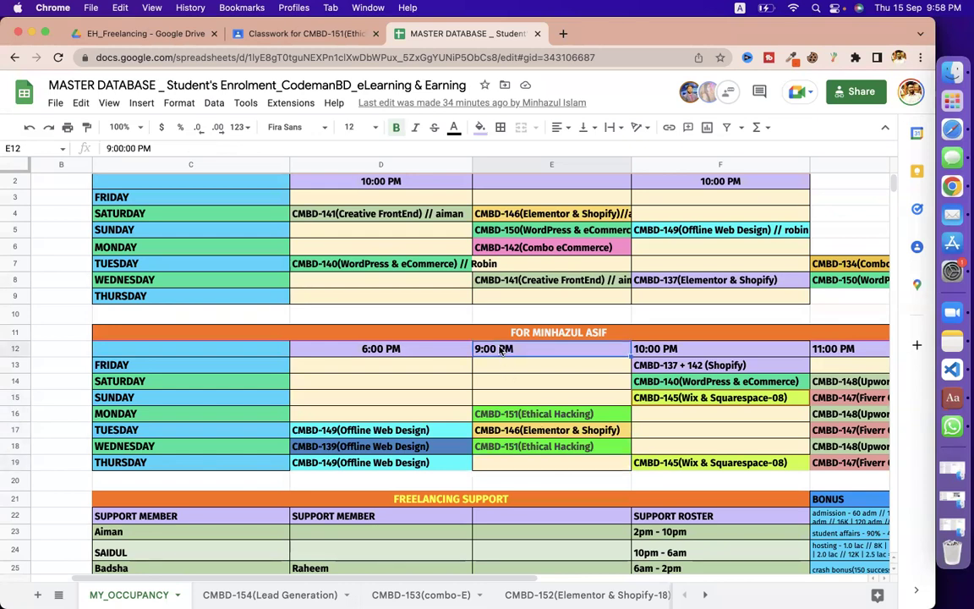
{"action": "key", "text": "Right"}
{"action": "key", "text": "Right"}
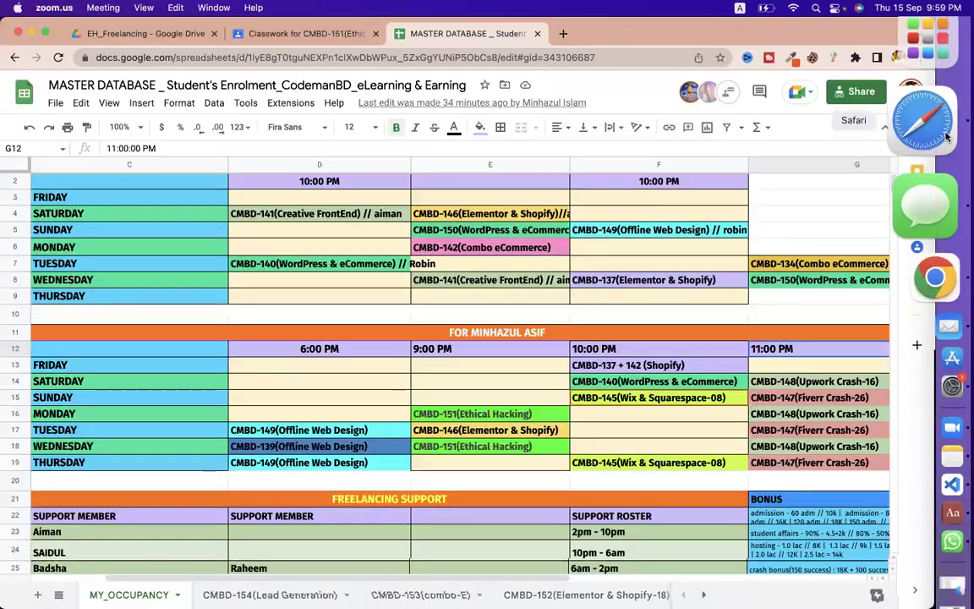
Switch to Safari, search Facebook for 151 and open the Cmbd-151(Ethical Hacking) group.
{"action": "left_click", "coordinate": [945, 127]}
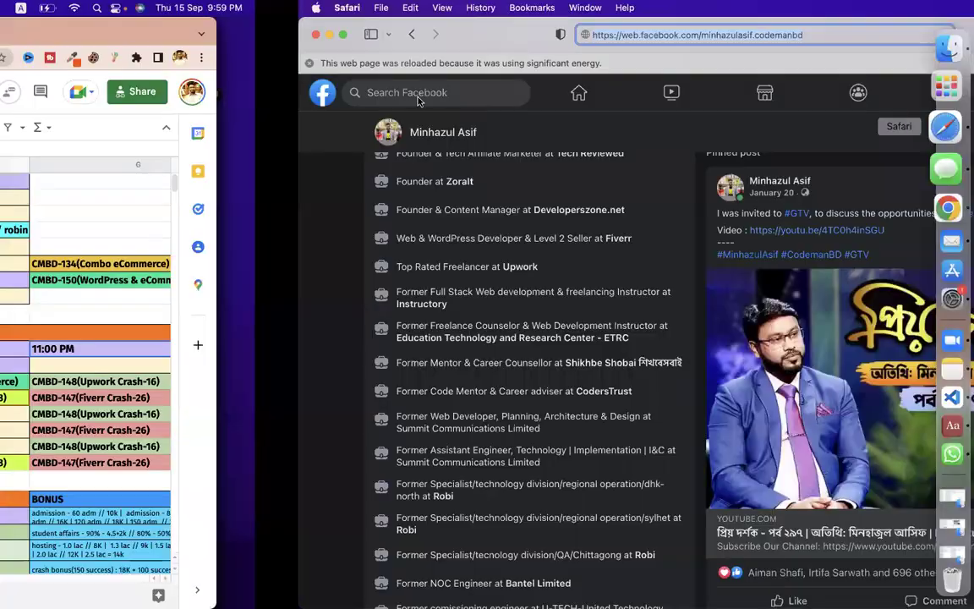
{"action": "scroll", "coordinate": [282, 233], "scroll_direction": "up", "scroll_amount": 10}
{"action": "left_click", "coordinate": [134, 92]}
{"action": "type", "text": "151"}
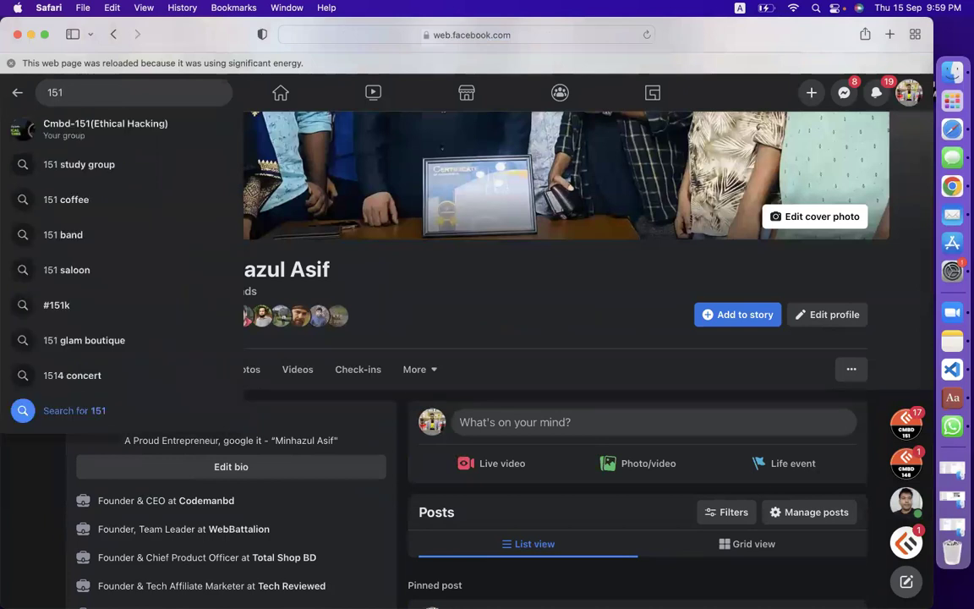
{"action": "left_click", "coordinate": [126, 124]}
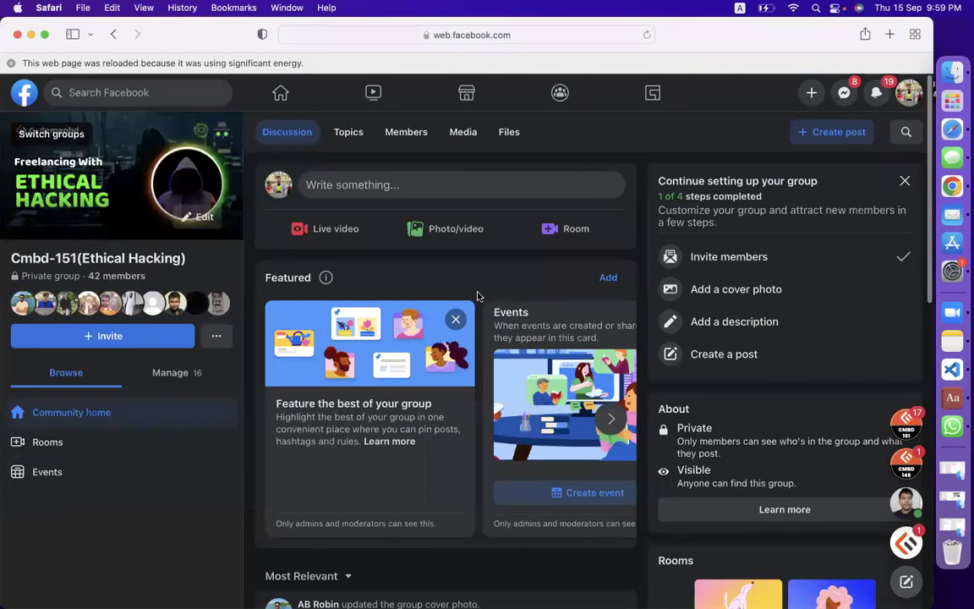
{"action": "left_click", "coordinate": [405, 188]}
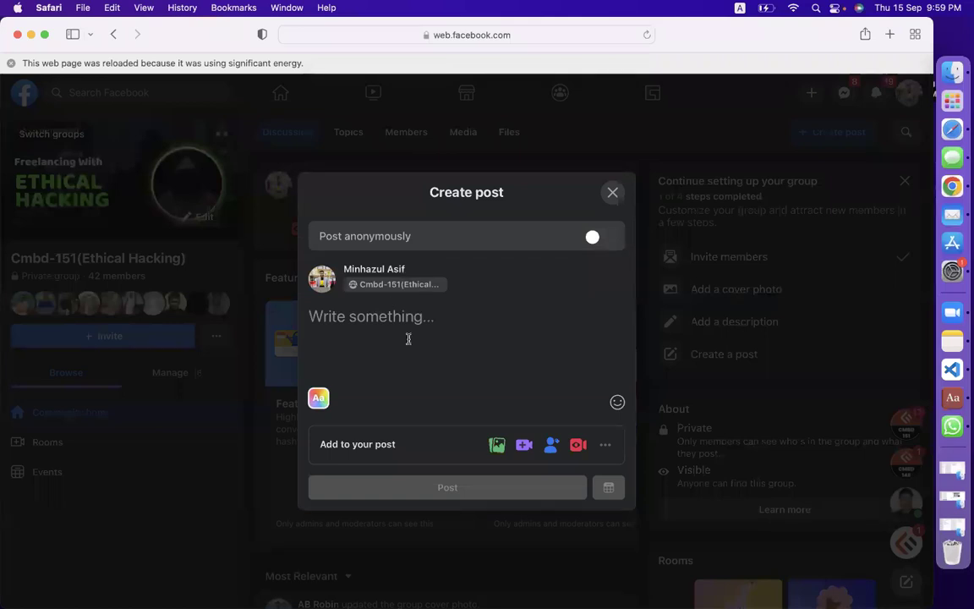
{"action": "left_click", "coordinate": [613, 193]}
{"action": "scroll", "coordinate": [480, 339], "scroll_direction": "down", "scroll_amount": 10}
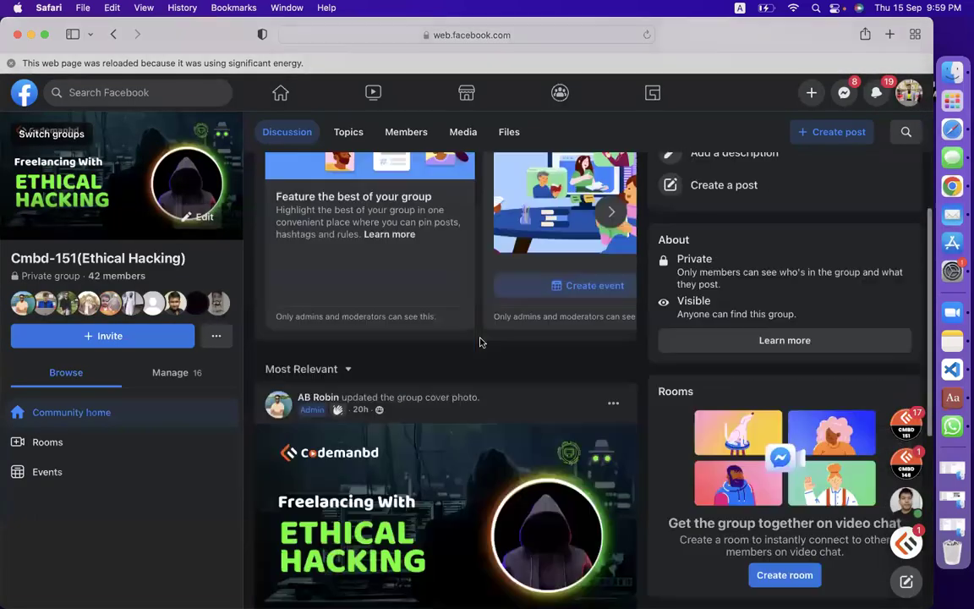
{"action": "scroll", "coordinate": [480, 341], "scroll_direction": "up", "scroll_amount": 5}
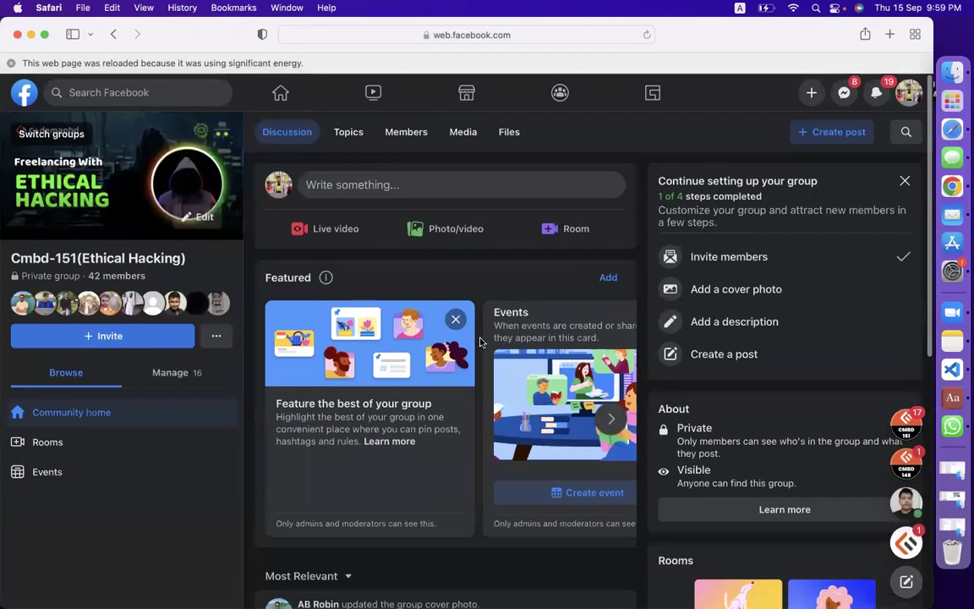
Draft a group post reading "I am facing issue to install kali".
{"action": "left_click", "coordinate": [393, 182]}
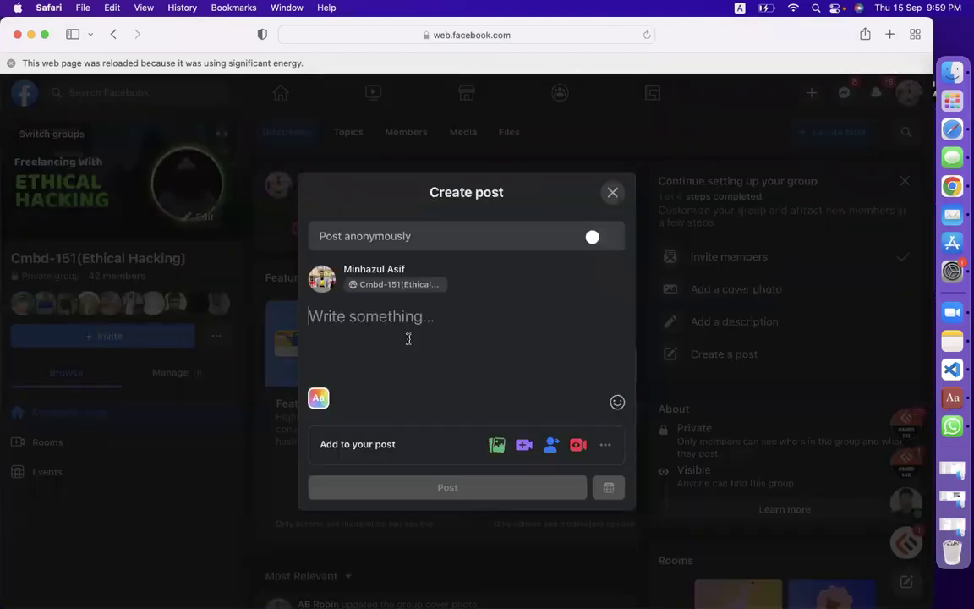
{"action": "type", "text": "I am facimg"}
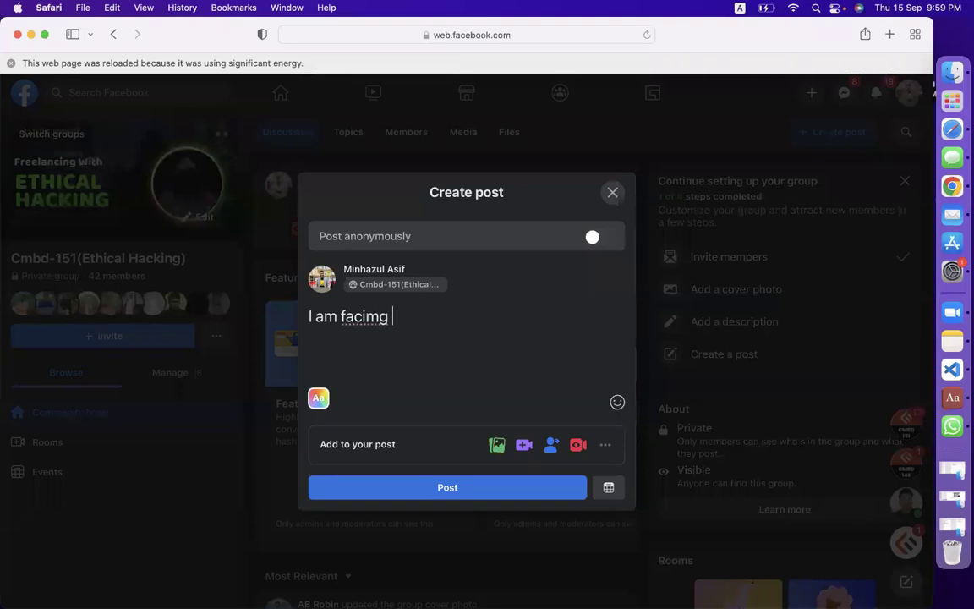
{"action": "key", "text": "BackSpace"}
{"action": "type", "text": "ing issue to install kali"}
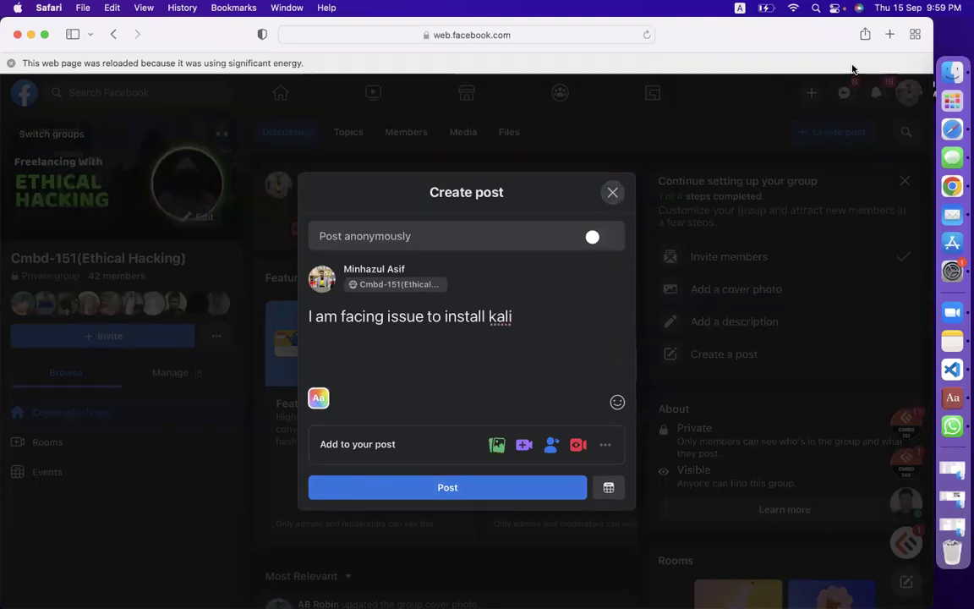
Search Google Images for "kali install issue" in a new tab and open the blue Kali Linux Documentation installer-menu image.
{"action": "left_click", "coordinate": [890, 34]}
{"action": "type", "text": "kali install issue"}
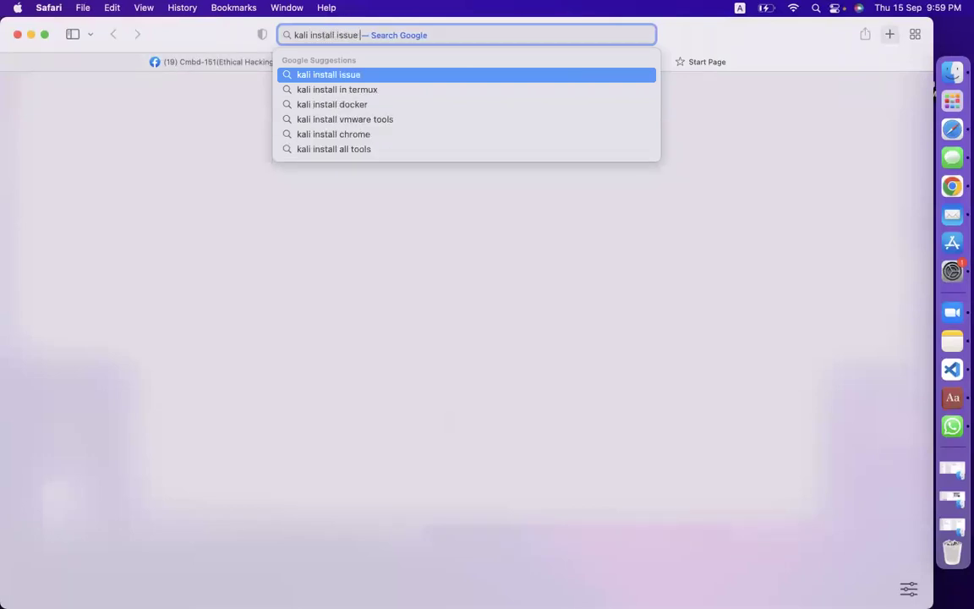
{"action": "key", "text": "Return"}
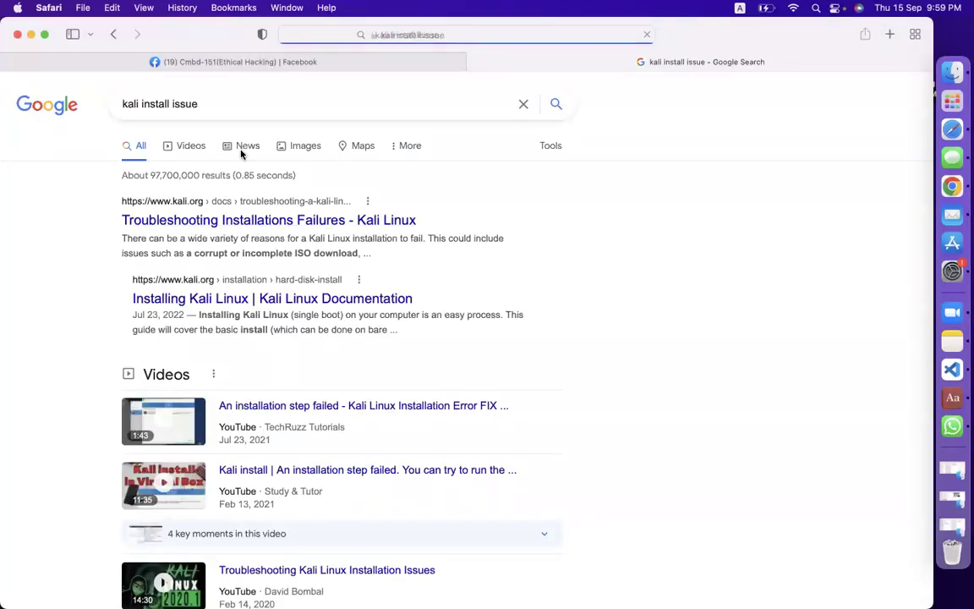
{"action": "left_click", "coordinate": [241, 153]}
{"action": "left_click", "coordinate": [293, 152]}
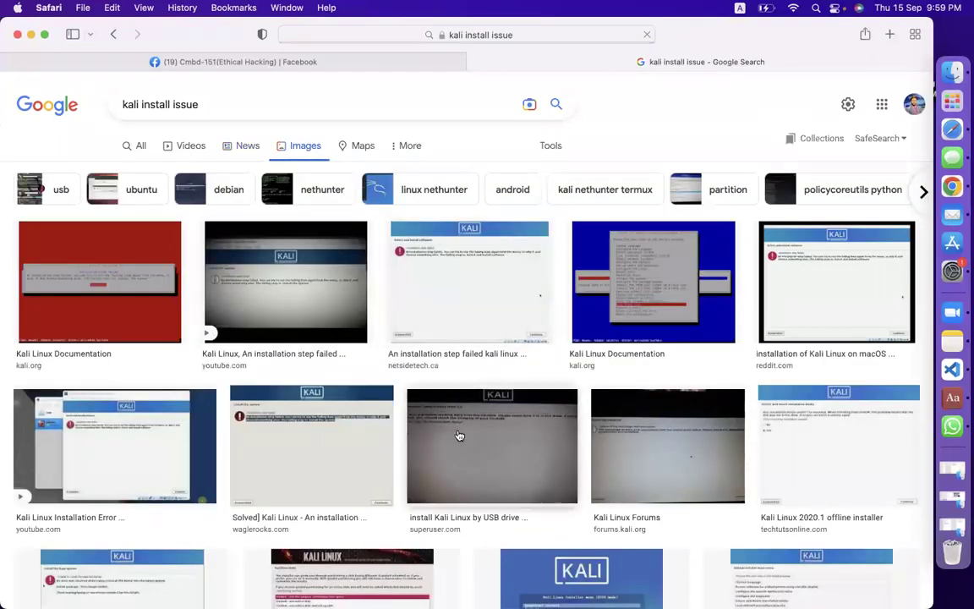
{"action": "left_click", "coordinate": [661, 290]}
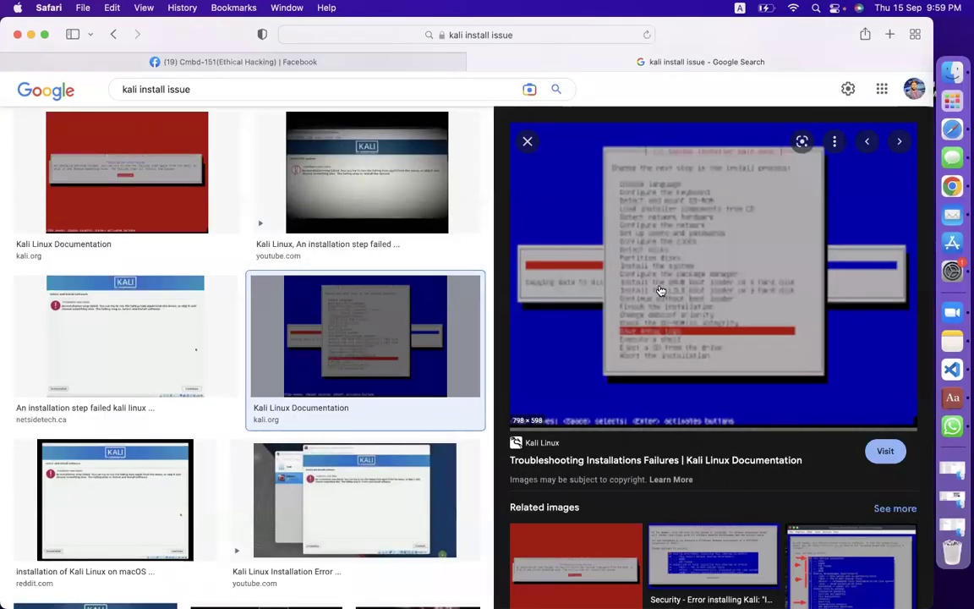
Save the previewed Kali installer image to the Desktop under the name 11.
{"action": "right_click", "coordinate": [646, 279]}
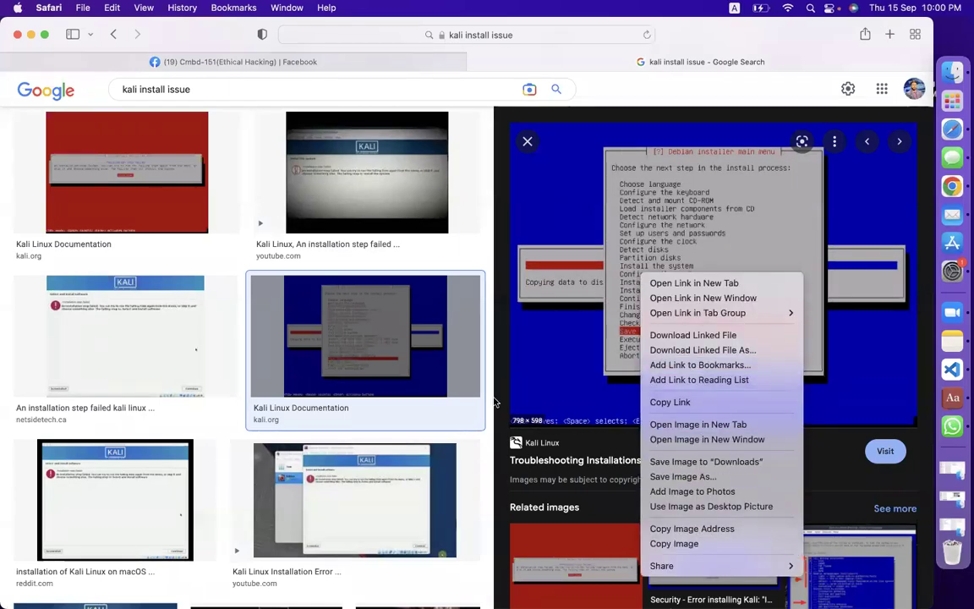
{"action": "left_click", "coordinate": [716, 481]}
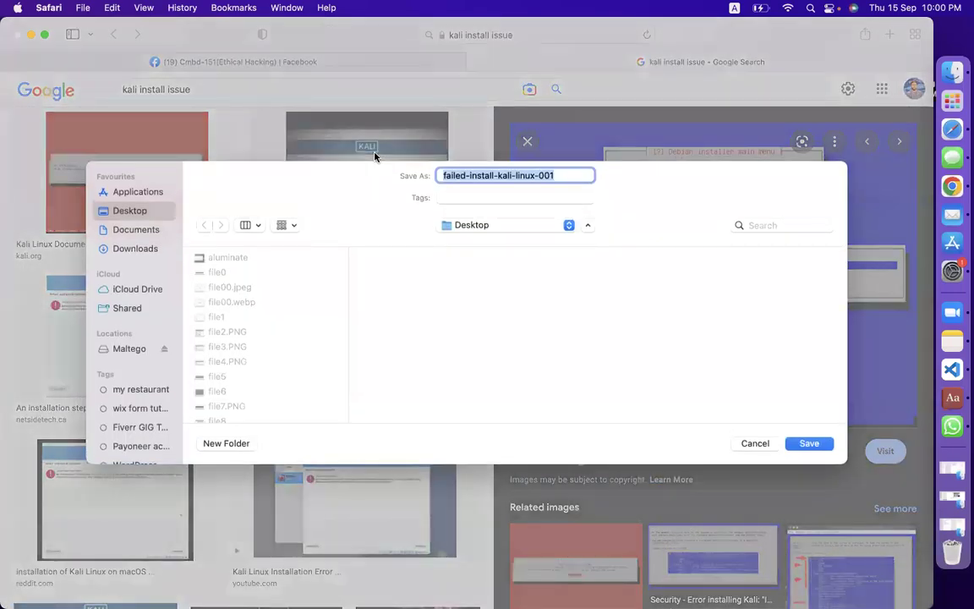
{"action": "type", "text": "11"}
{"action": "key", "text": "Return"}
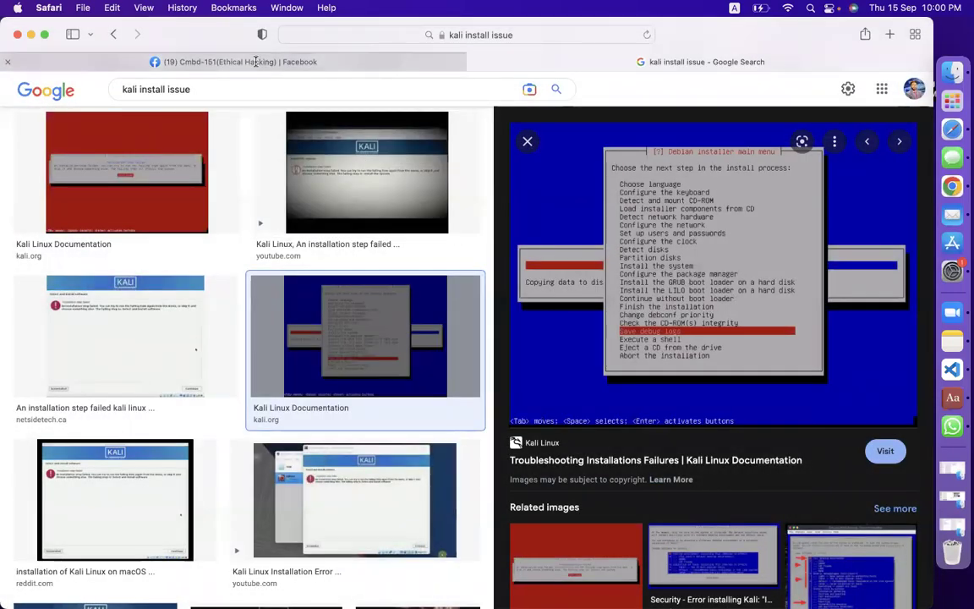
Return to the drafted Facebook group post and start adding a photo to it.
{"action": "left_click", "coordinate": [256, 62]}
{"action": "left_click", "coordinate": [496, 463]}
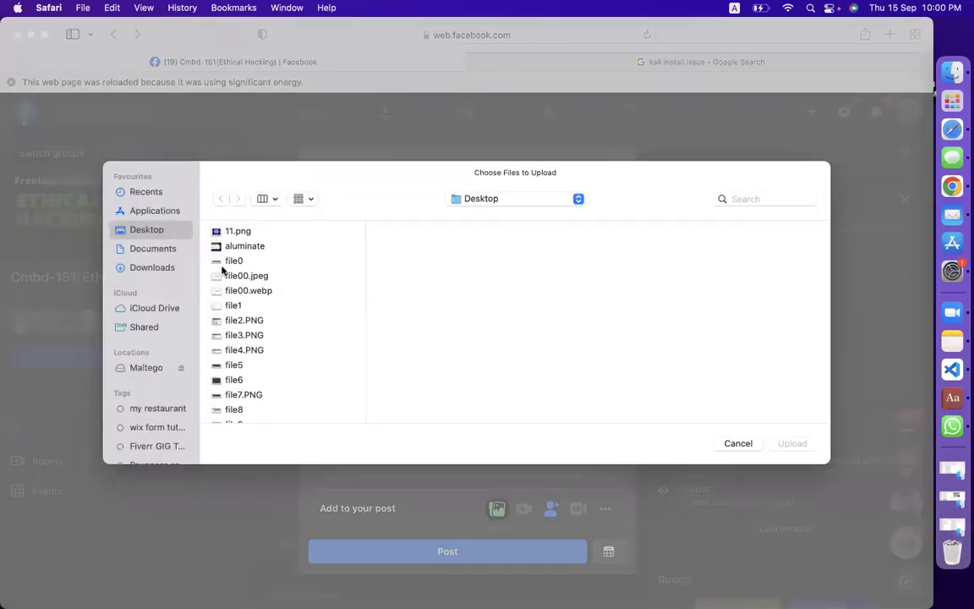
{"action": "left_click", "coordinate": [160, 267]}
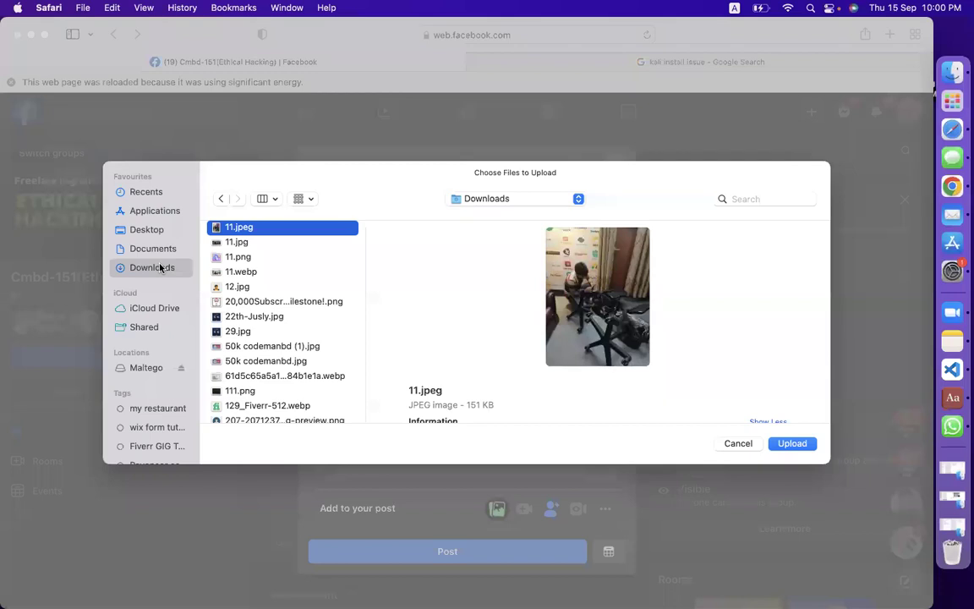
{"action": "key", "text": "Down"}
{"action": "key", "text": "Down"}
{"action": "key", "text": "Down"}
{"action": "key", "text": "Down"}
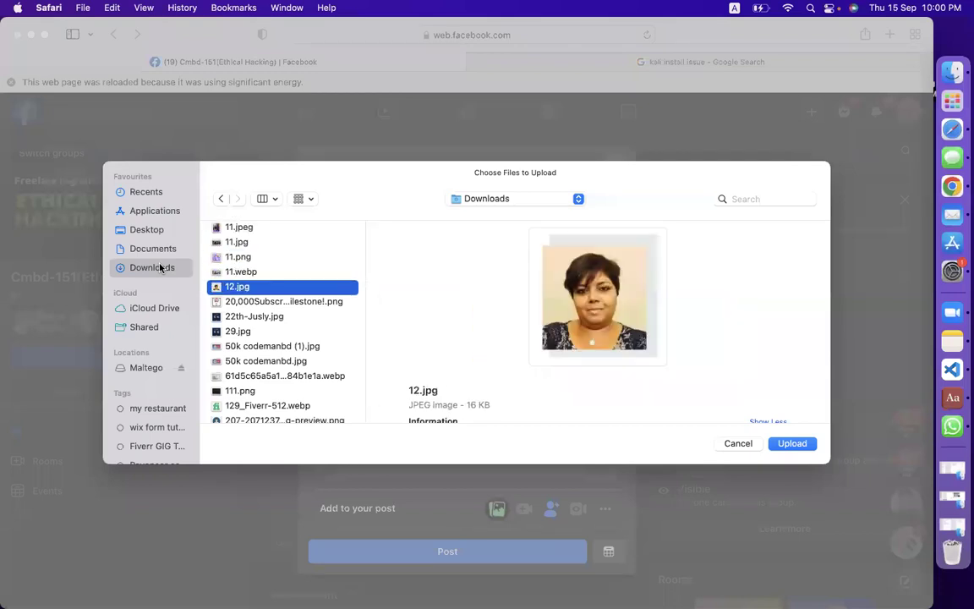
{"action": "key", "text": "Down"}
{"action": "key", "text": "Down"}
{"action": "key", "text": "Down"}
{"action": "key", "text": "Down"}
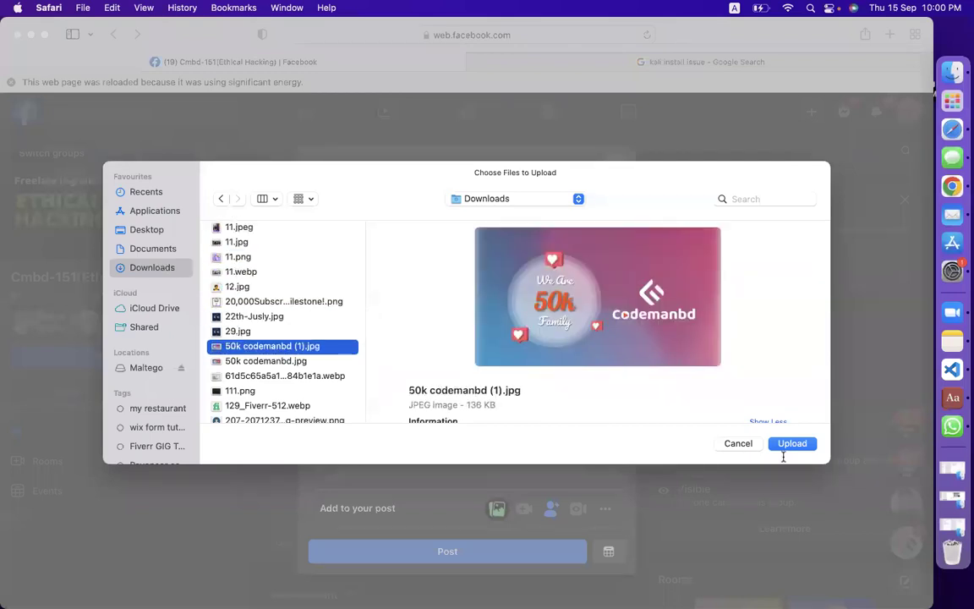
{"action": "left_click", "coordinate": [743, 445]}
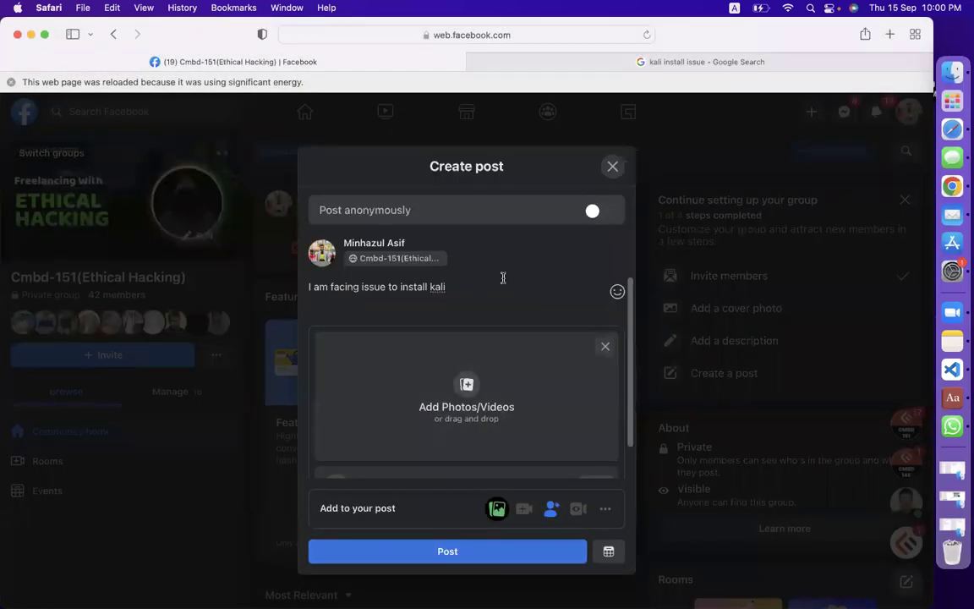
Add a blank line below the post text and start a hashtag with "#Sol".
{"action": "left_click", "coordinate": [496, 290]}
{"action": "key", "text": "Return"}
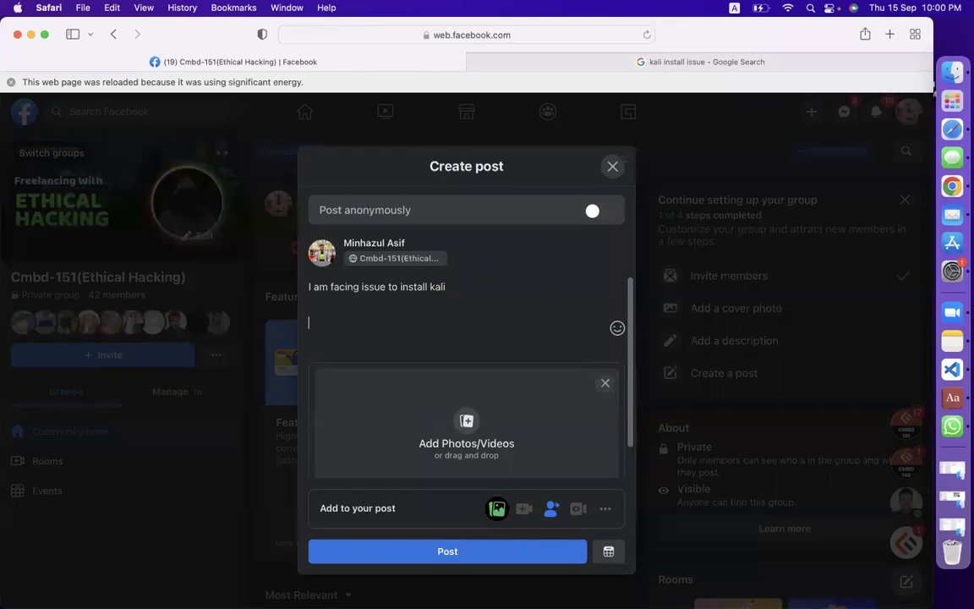
{"action": "type", "text": "#Sol"}
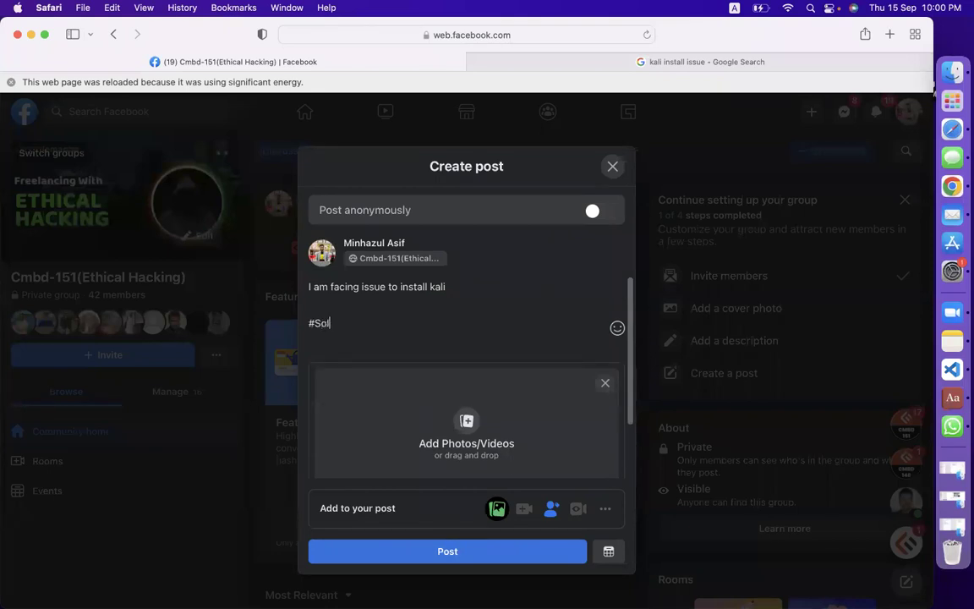